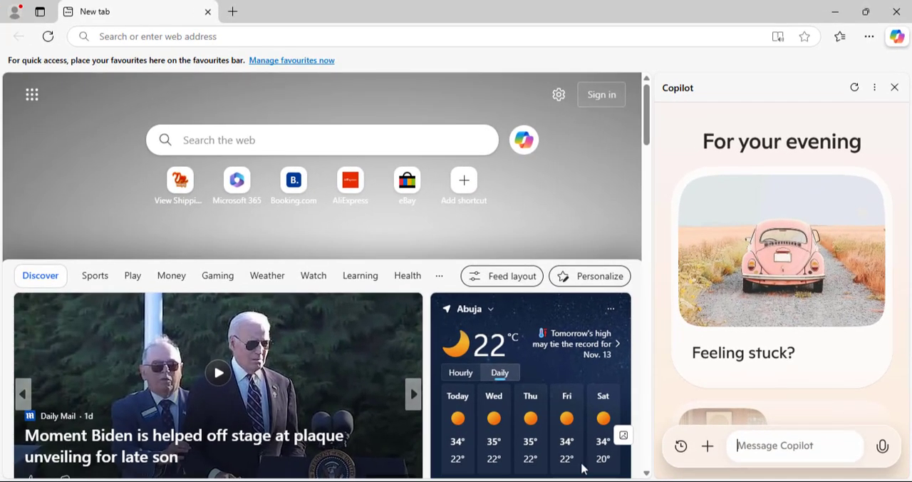
Ask Copilot to generate laundry images of a laundry machine on green grass with cleaned clothes and an iron, on a white background
{"action": "left_click", "coordinate": [572, 481]}
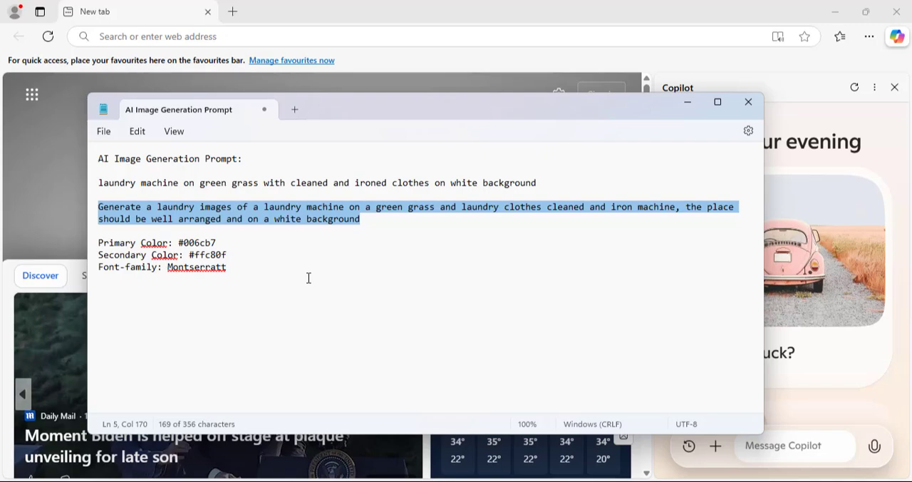
{"action": "left_click", "coordinate": [688, 103]}
{"action": "left_click", "coordinate": [793, 443]}
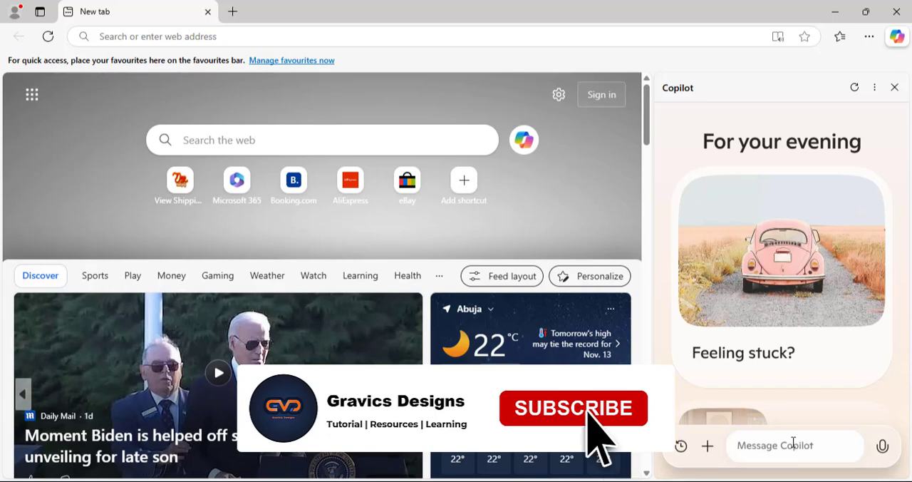
{"action": "type", "text": "Generate a laundry images of a laundry machine on a green grass and laundry clothes cleaned and iron machine, the place should be well arranged and on a white background"}
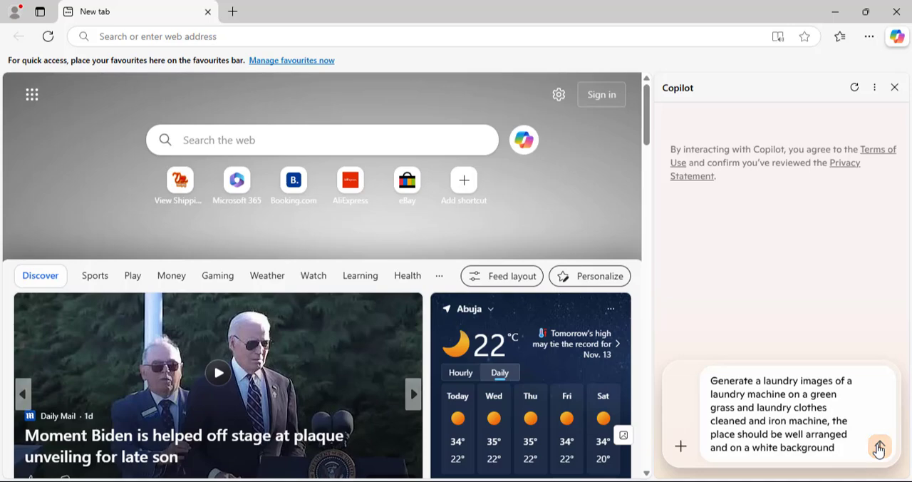
{"action": "left_click", "coordinate": [879, 448]}
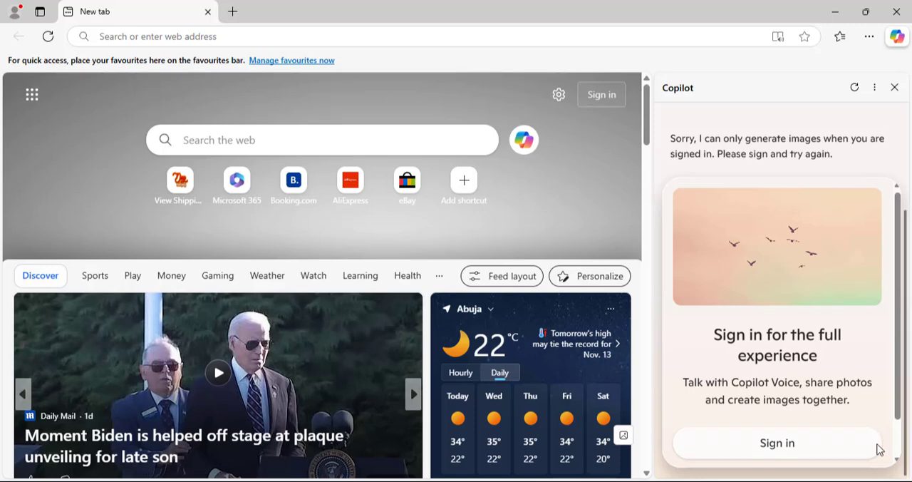
Sign in to Copilot with the Microsoft account and resubmit the earlier laundry image prompt copied from the conversation
{"action": "left_click", "coordinate": [785, 442]}
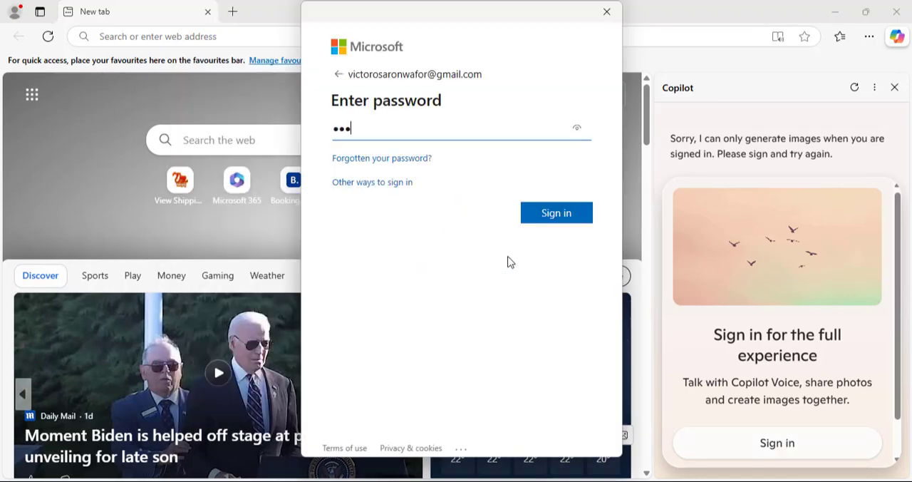
{"action": "key", "text": "Return"}
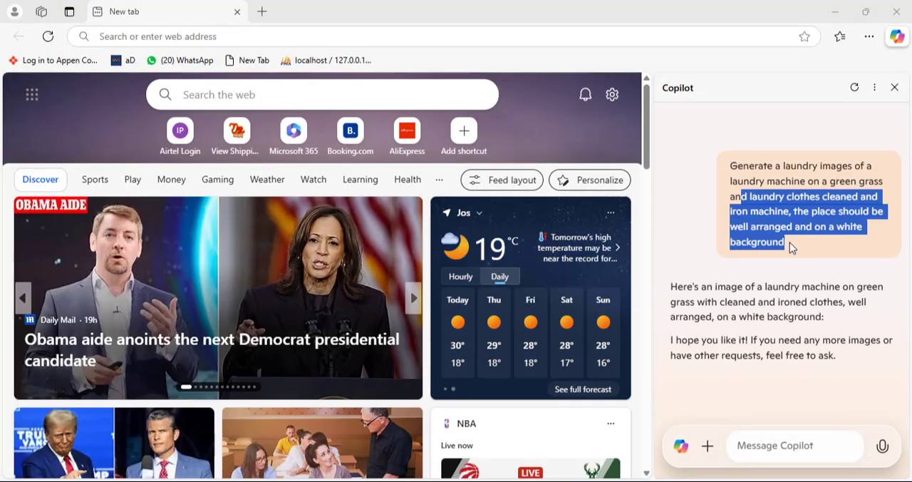
{"action": "left_click_drag", "start_coordinate": [788, 244], "coordinate": [730, 166]}
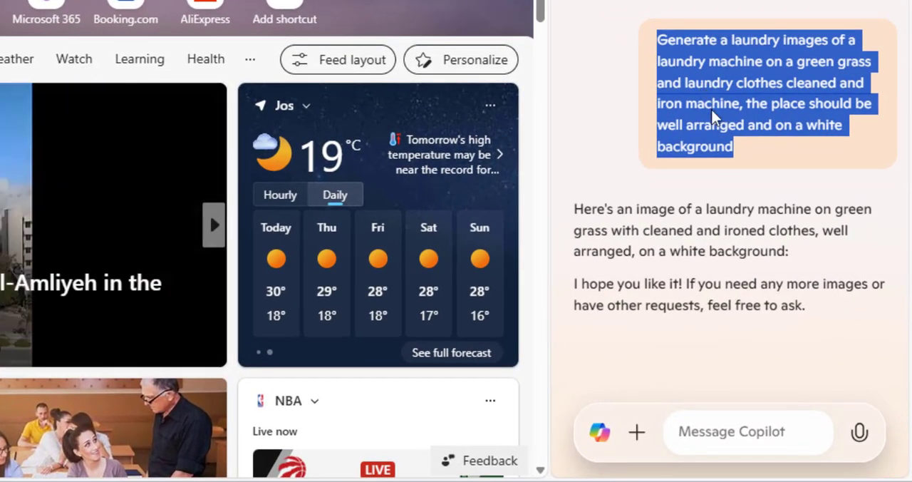
{"action": "right_click", "coordinate": [747, 137]}
{"action": "left_click", "coordinate": [746, 136]}
{"action": "left_click", "coordinate": [744, 420]}
{"action": "key", "text": "ctrl+v"}
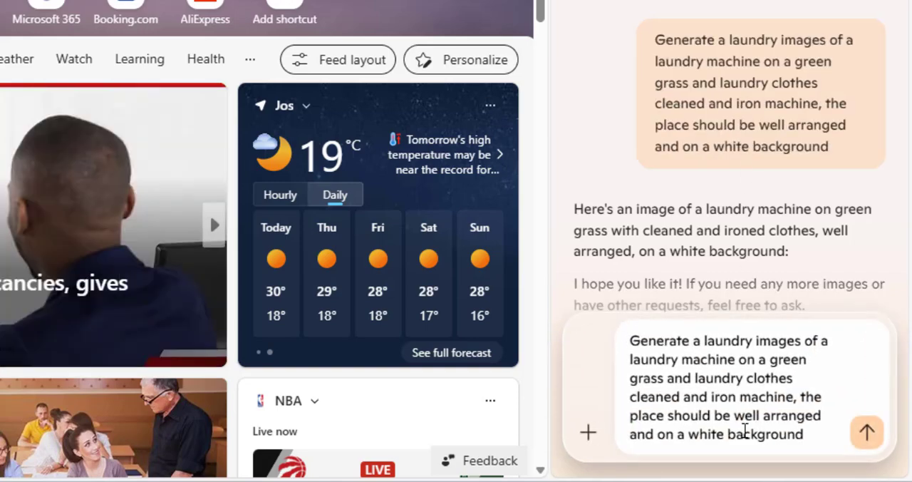
{"action": "key", "text": "Return"}
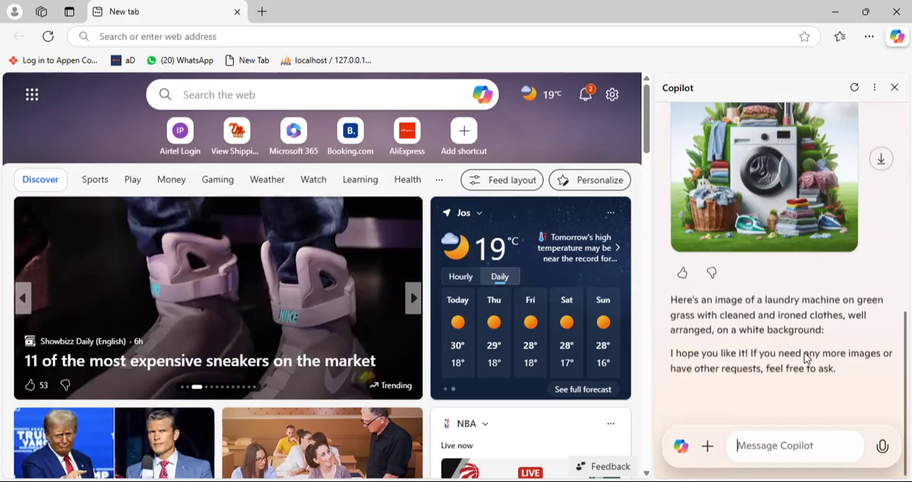
Examine the generated laundry machine images and close the browser and image viewer to return to Photoshop
{"action": "scroll", "coordinate": [805, 356], "scroll_direction": "up", "scroll_amount": 2}
{"action": "left_click", "coordinate": [805, 357]}
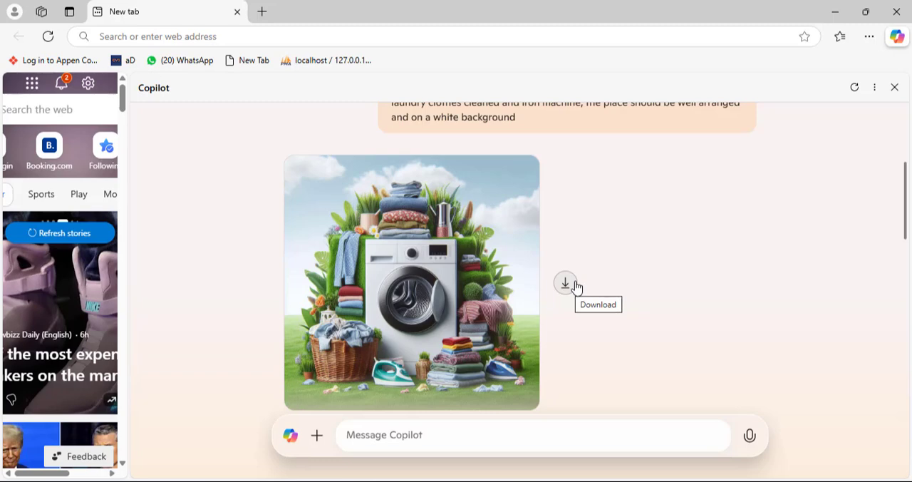
{"action": "left_click", "coordinate": [907, 9]}
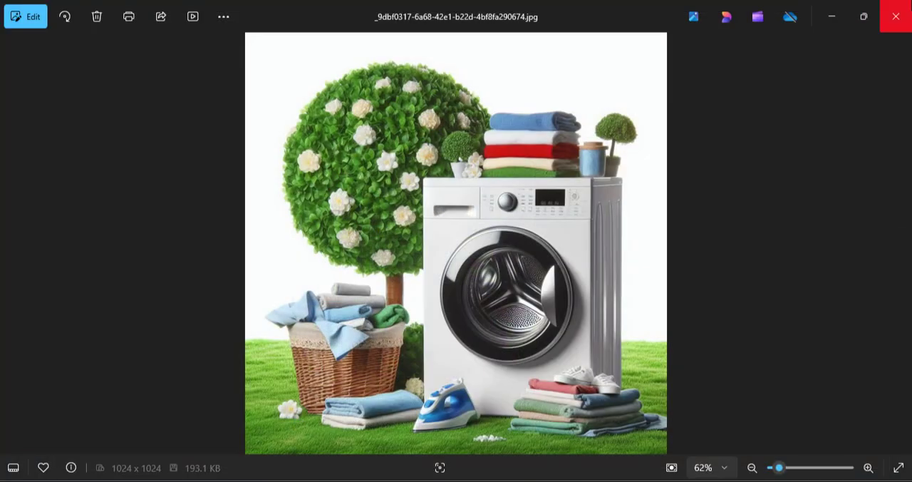
{"action": "left_click", "coordinate": [896, 16]}
{"action": "left_click", "coordinate": [897, 16]}
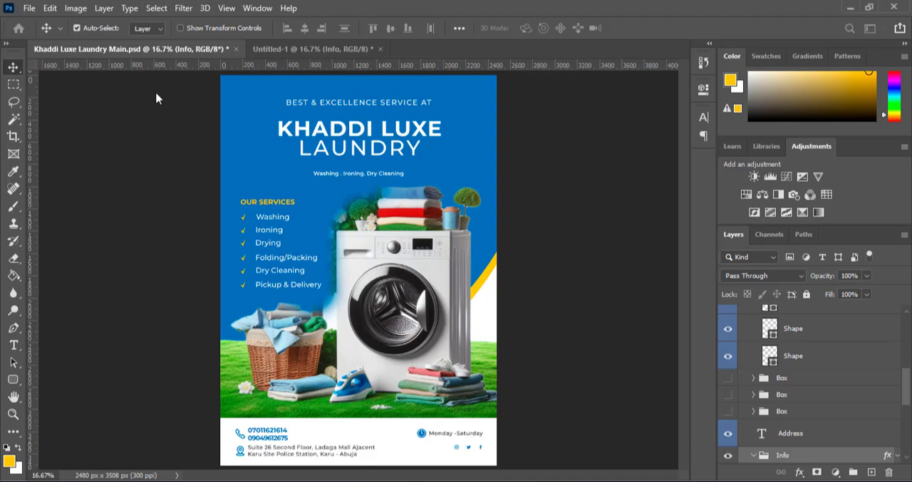
Create a new portrait document, 21 x 29.7 cm at 300 pixels/inch, in RGB Color with a white background
{"action": "left_click", "coordinate": [30, 9]}
{"action": "left_click", "coordinate": [39, 22]}
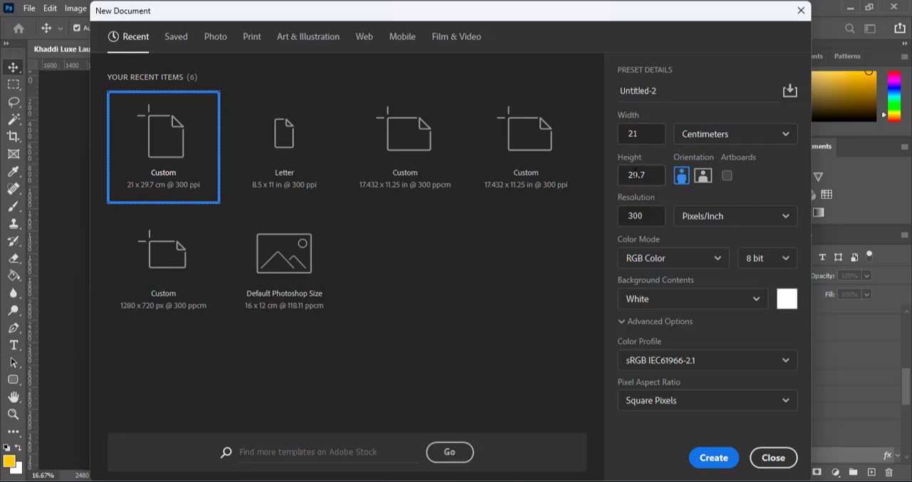
{"action": "left_click", "coordinate": [716, 458]}
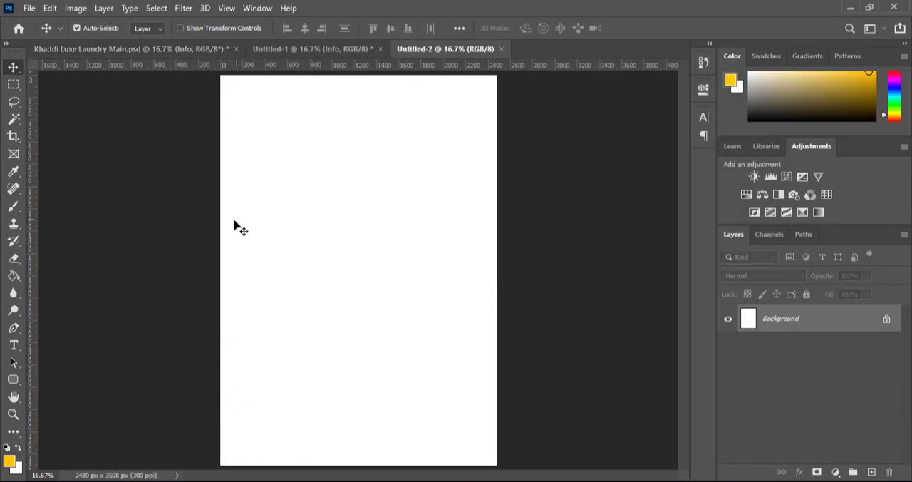
Start a Pen tool shape from the page's top-left corner down the left edge, with a curve sweeping up to the right edge
{"action": "left_click", "coordinate": [13, 327]}
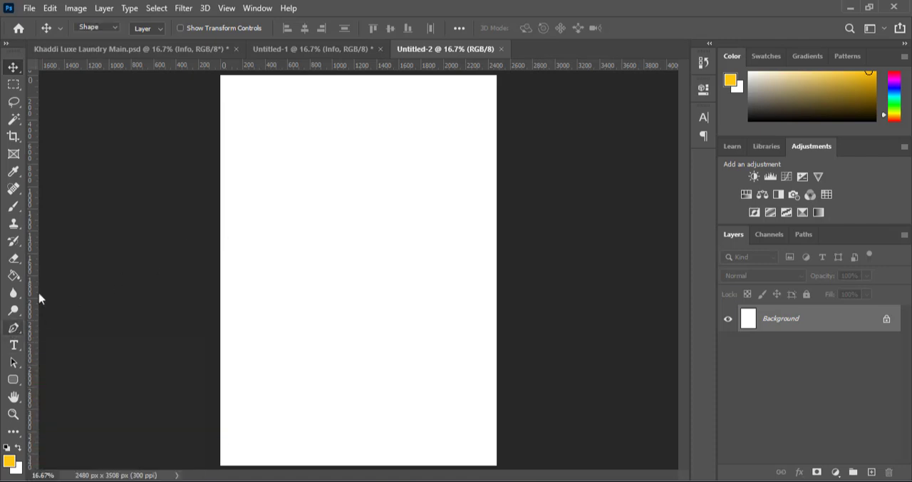
{"action": "left_click", "coordinate": [222, 78]}
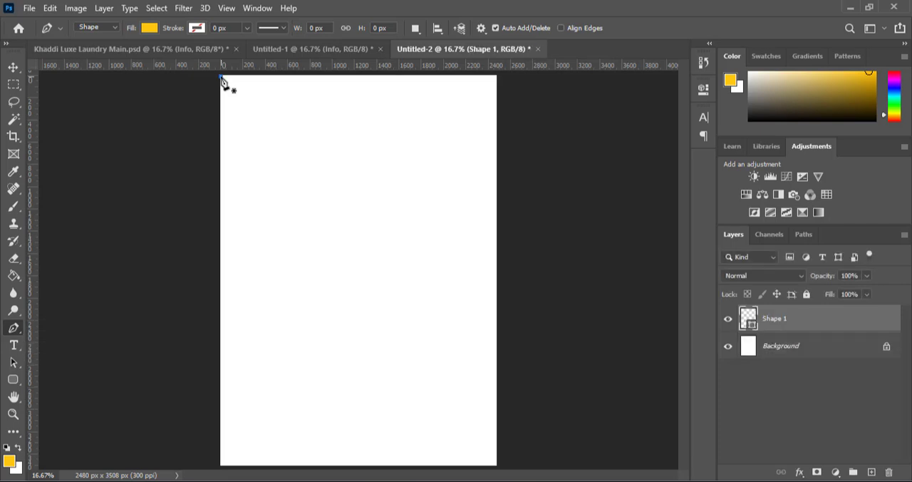
{"action": "left_click", "coordinate": [221, 389]}
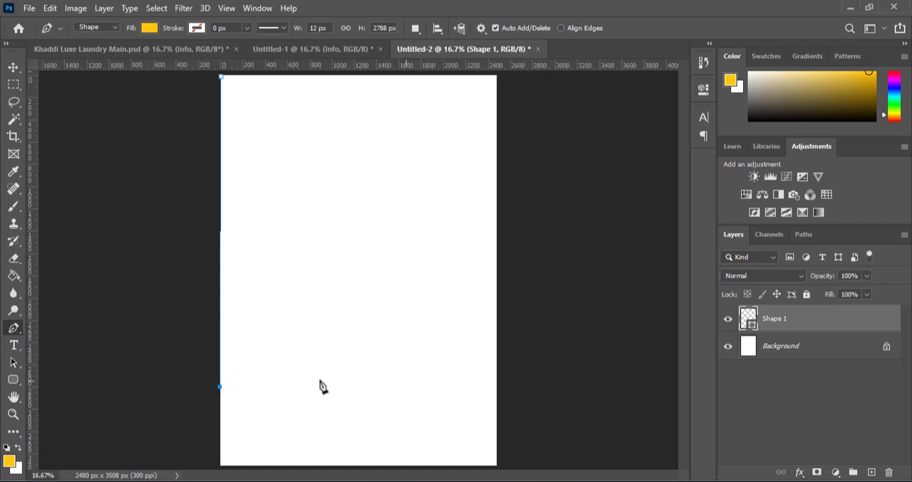
{"action": "left_click_drag", "start_coordinate": [449, 370], "coordinate": [523, 300]}
{"action": "key", "text": "ctrl+z"}
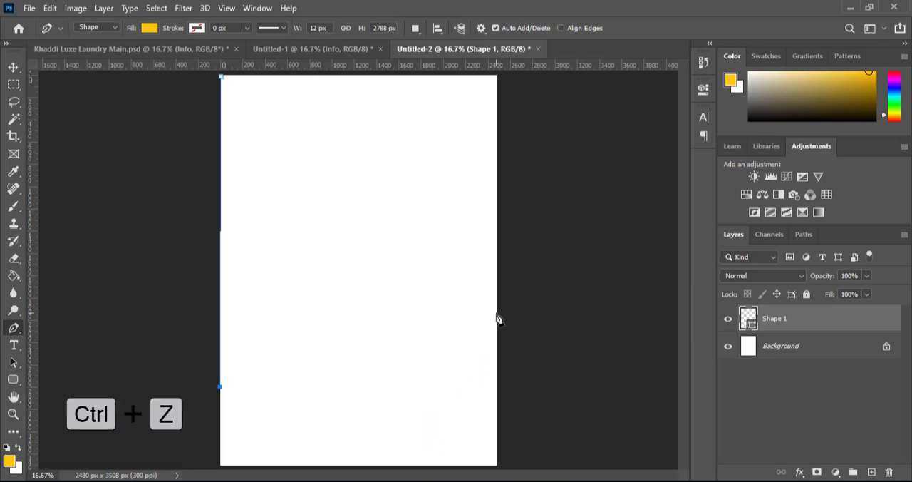
{"action": "left_click_drag", "start_coordinate": [497, 313], "coordinate": [609, 172]}
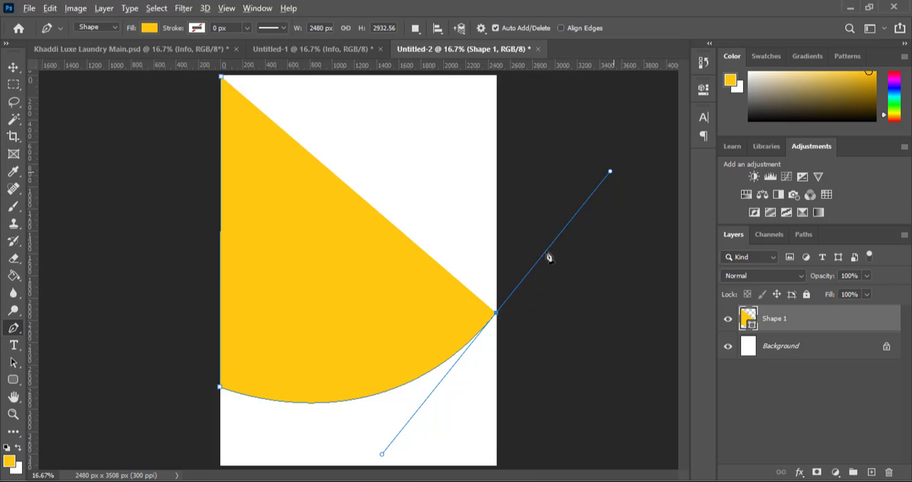
Swing the curve's outgoing handle straight up along the right edge and close the shape through the page's top-right corner
{"action": "key", "text": "alt"}
{"action": "left_click_drag", "start_coordinate": [610, 172], "coordinate": [497, 174]}
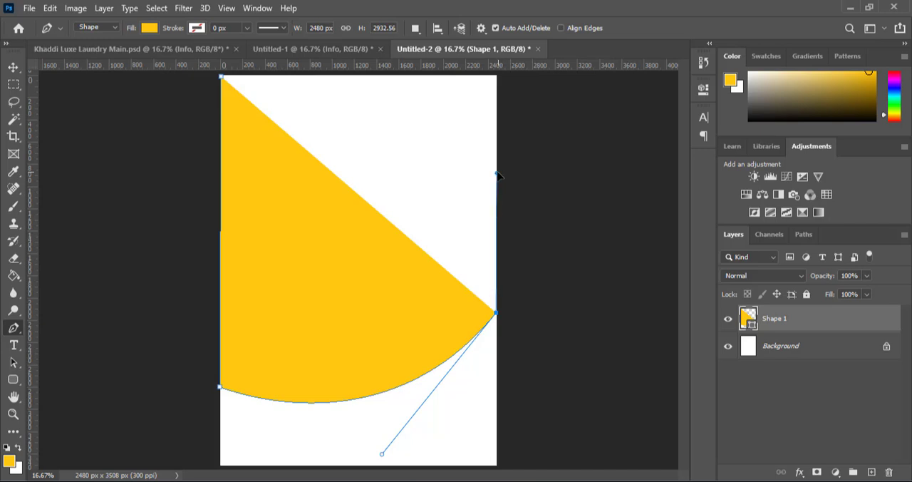
{"action": "key", "text": "shift"}
{"action": "left_click", "coordinate": [497, 76], "text": "shift"}
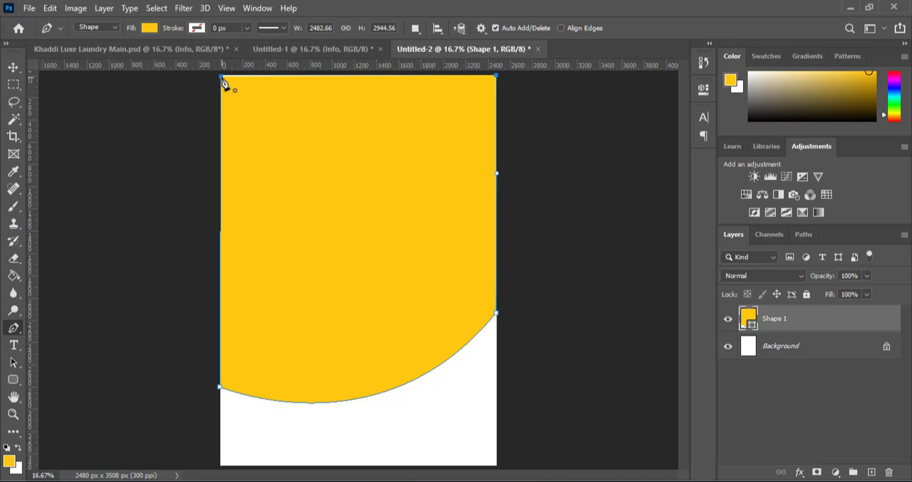
{"action": "key", "text": "shift"}
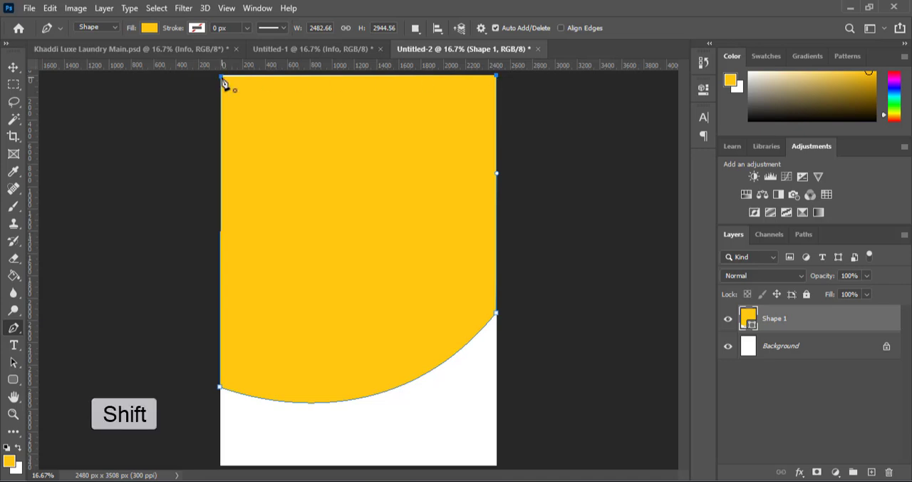
{"action": "left_click", "coordinate": [223, 82]}
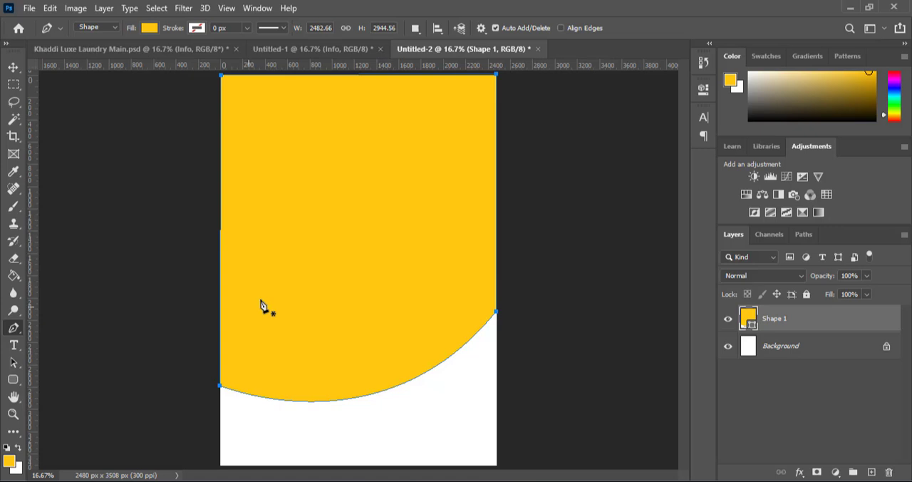
{"action": "left_click", "coordinate": [13, 68]}
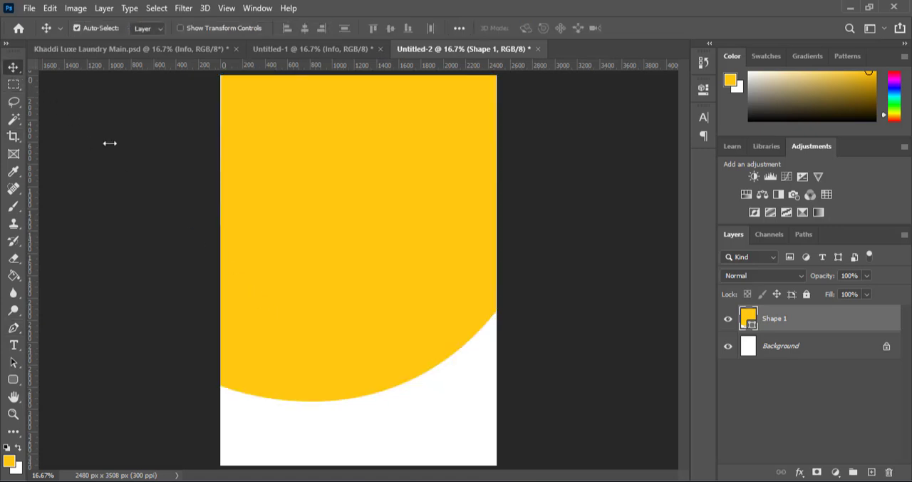
Copy the primary colour code 006cb7 from the Notepad notes and apply it as the curved shape's fill
{"action": "key", "text": "alt+Tab"}
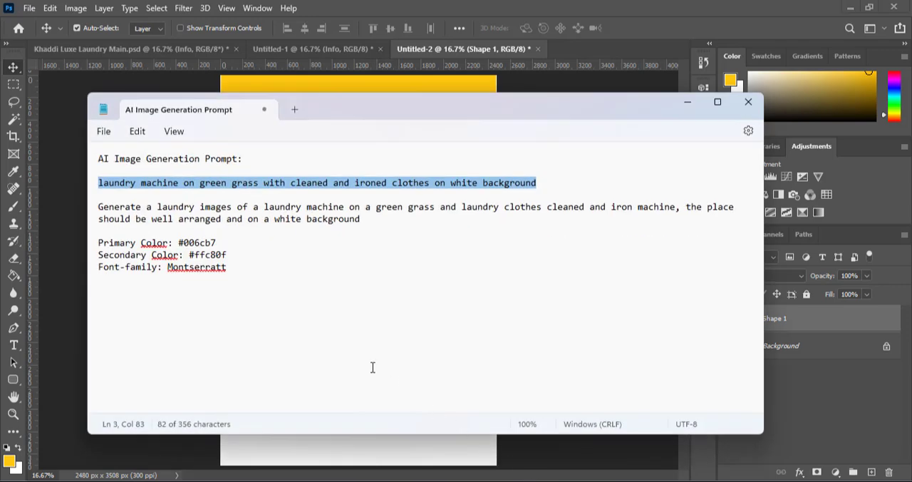
{"action": "double_click", "coordinate": [198, 243]}
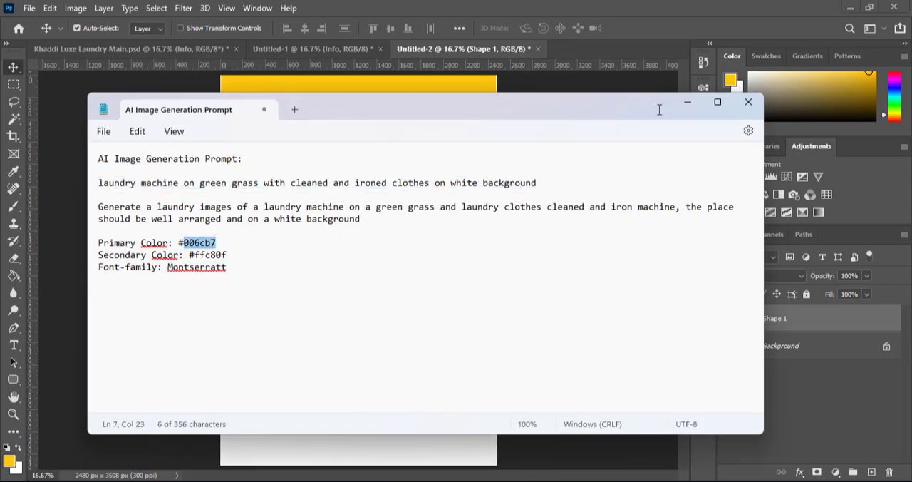
{"action": "key", "text": "ctrl+c"}
{"action": "left_click", "coordinate": [688, 105]}
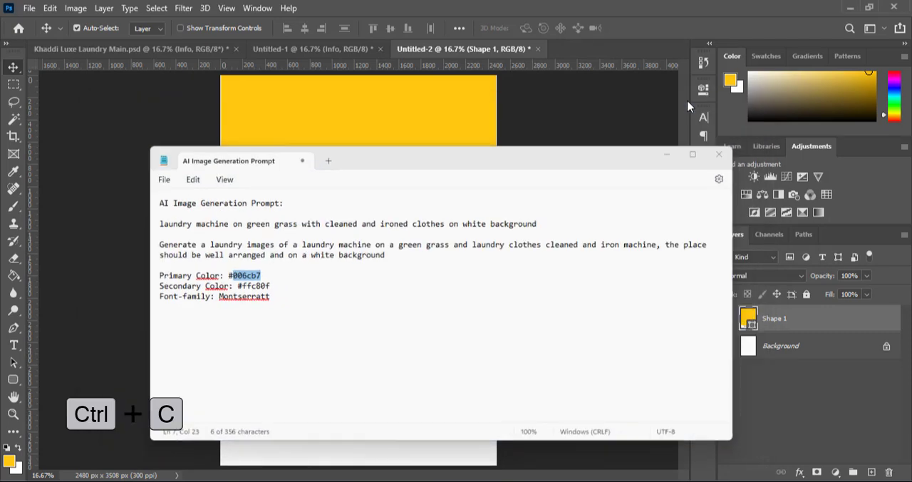
{"action": "double_click", "coordinate": [748, 318]}
{"action": "key", "text": "ctrl+v"}
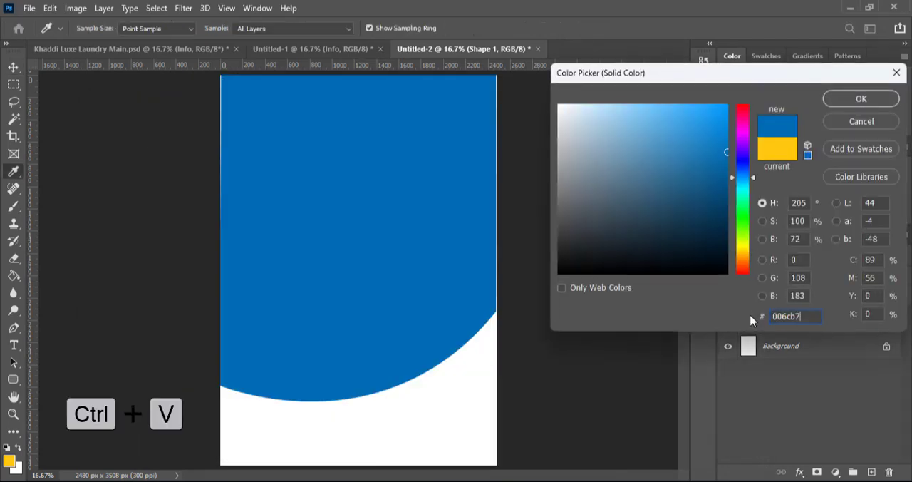
{"action": "left_click", "coordinate": [841, 102]}
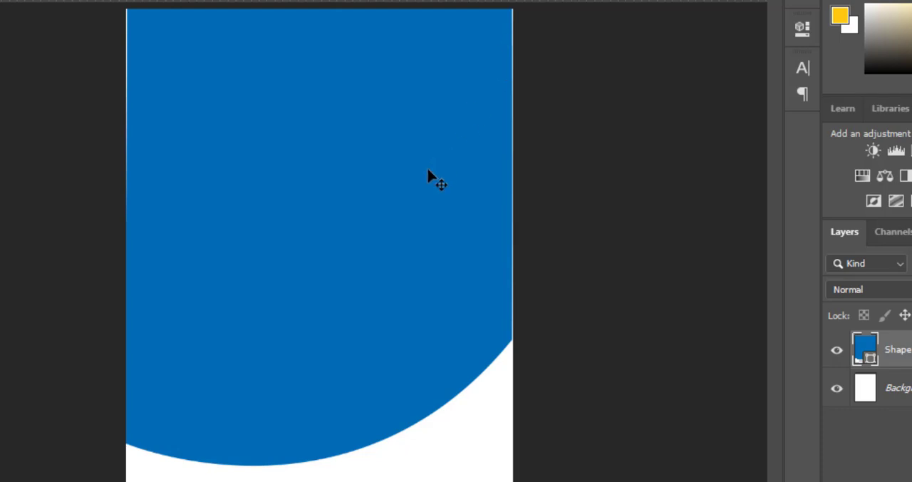
Nudge the blue shape's top-right anchor point outward to the right and its top-left anchor point outward to the left
{"action": "key", "text": "p"}
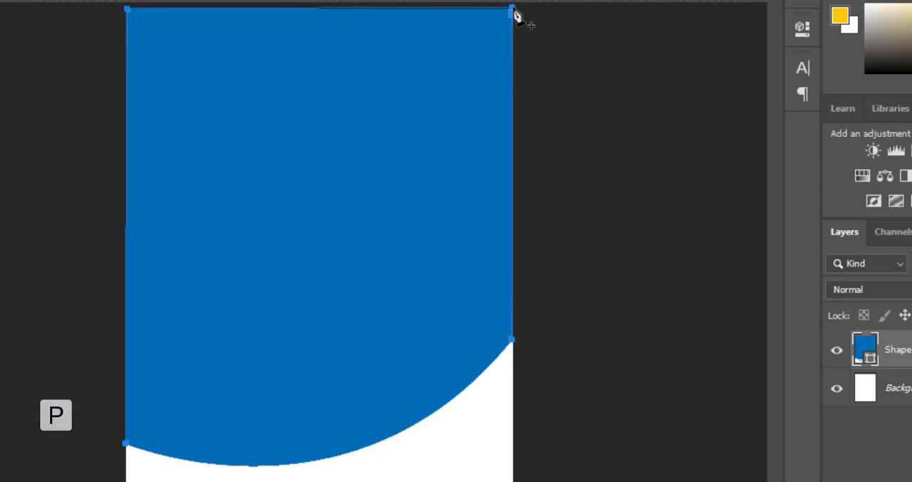
{"action": "key", "text": "ctrl"}
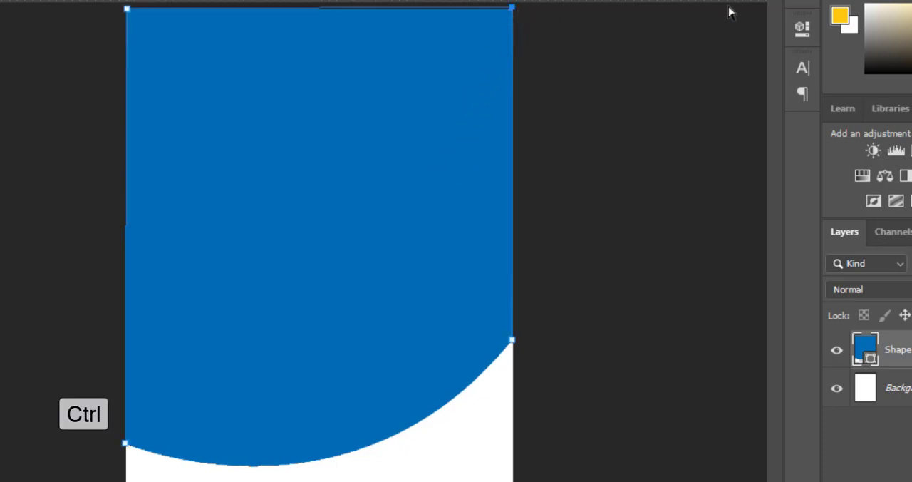
{"action": "key", "text": "Right"}
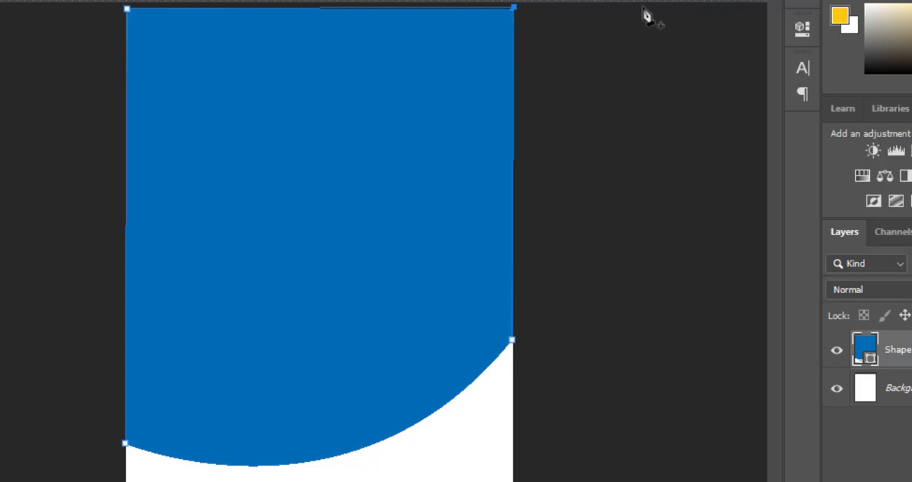
{"action": "left_click", "coordinate": [128, 10], "text": "ctrl"}
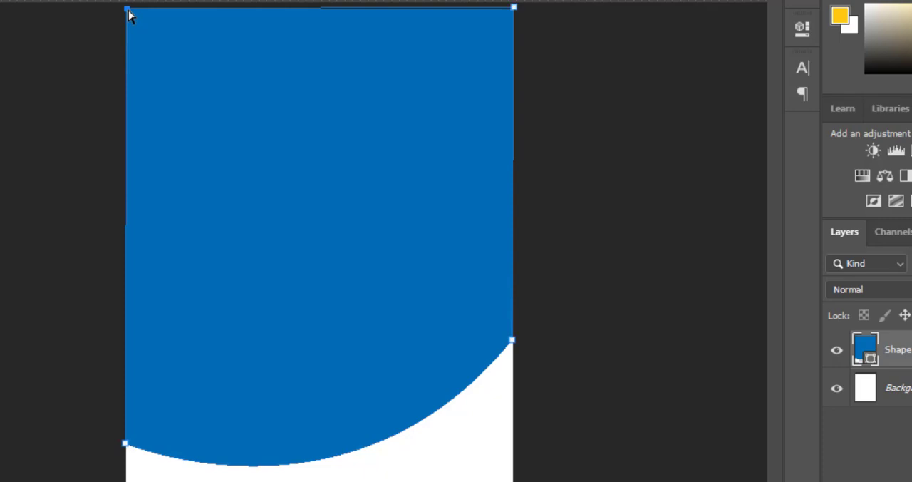
{"action": "key", "text": "ctrl+Left"}
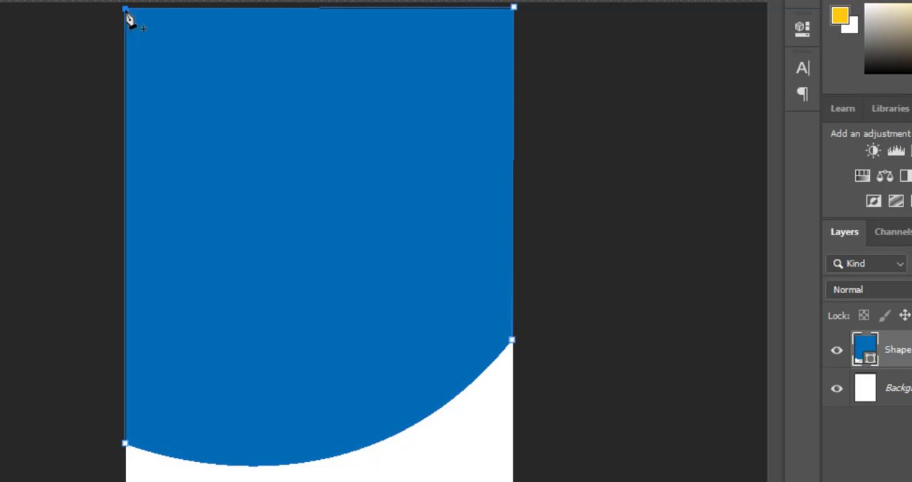
{"action": "left_click", "coordinate": [125, 49]}
{"action": "key", "text": "v"}
{"action": "left_click", "coordinate": [2, 190]}
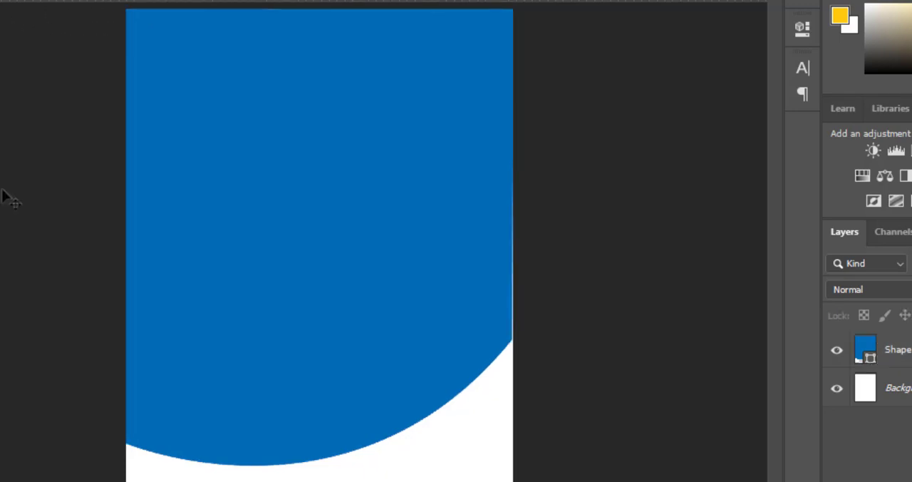
Nudge the blue shape's anchor point where the curve meets the page's right edge slightly outward to the right
{"action": "left_click", "coordinate": [479, 301]}
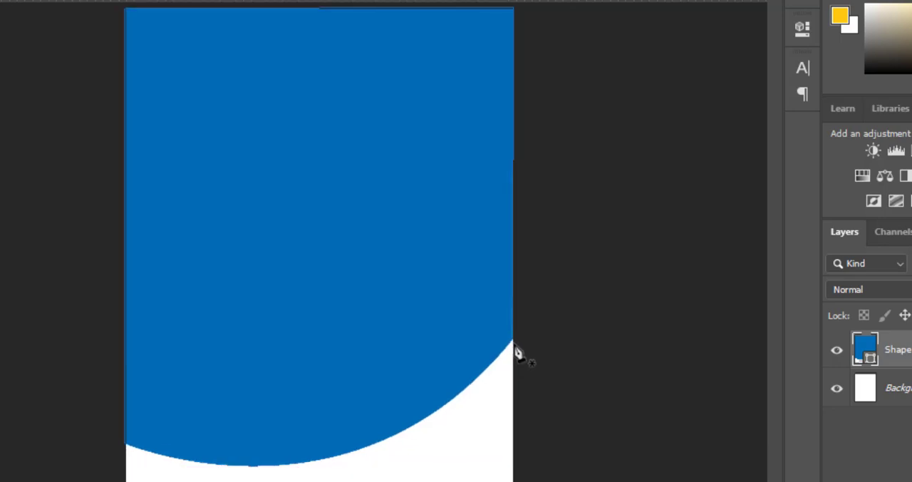
{"action": "key", "text": "p"}
{"action": "left_click", "coordinate": [512, 346], "text": "ctrl"}
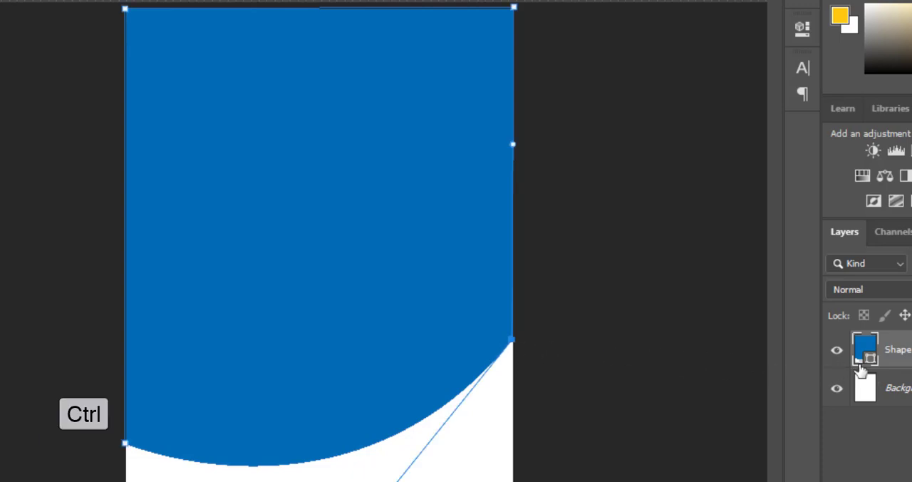
{"action": "key", "text": "Right"}
{"action": "key", "text": "Right"}
{"action": "key", "text": "Right"}
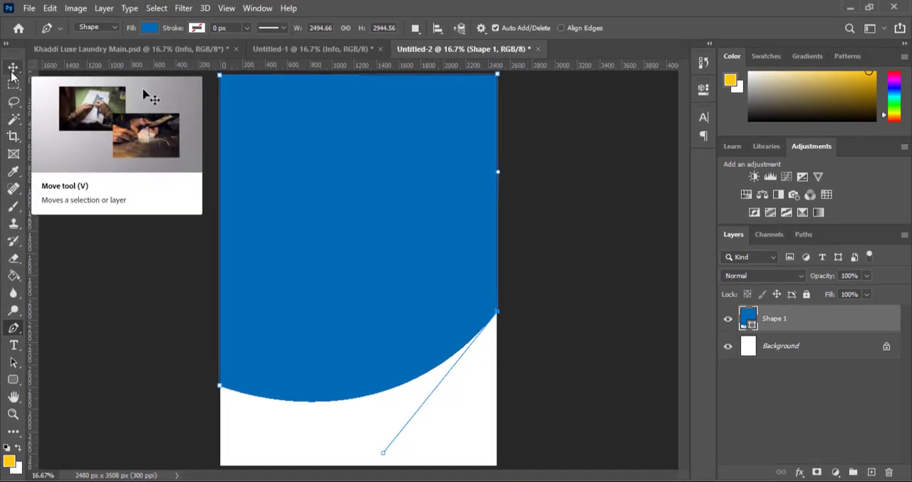
{"action": "left_click", "coordinate": [12, 69]}
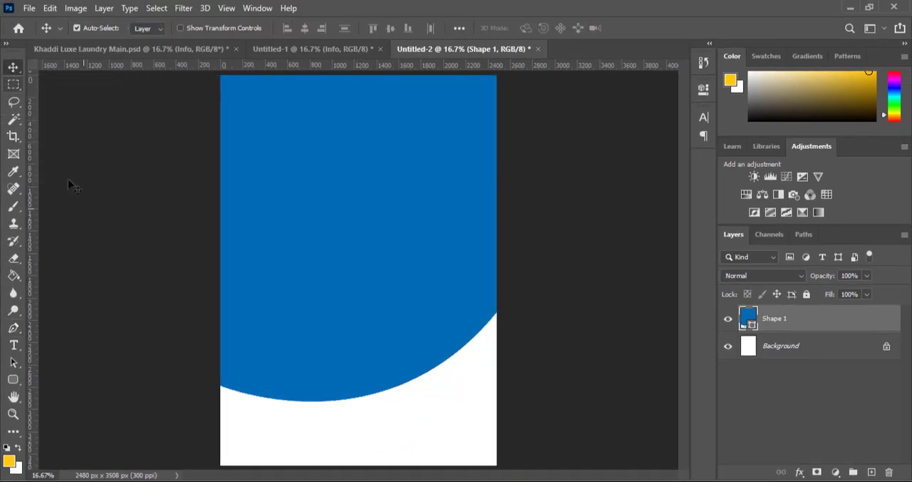
{"action": "left_click", "coordinate": [114, 264]}
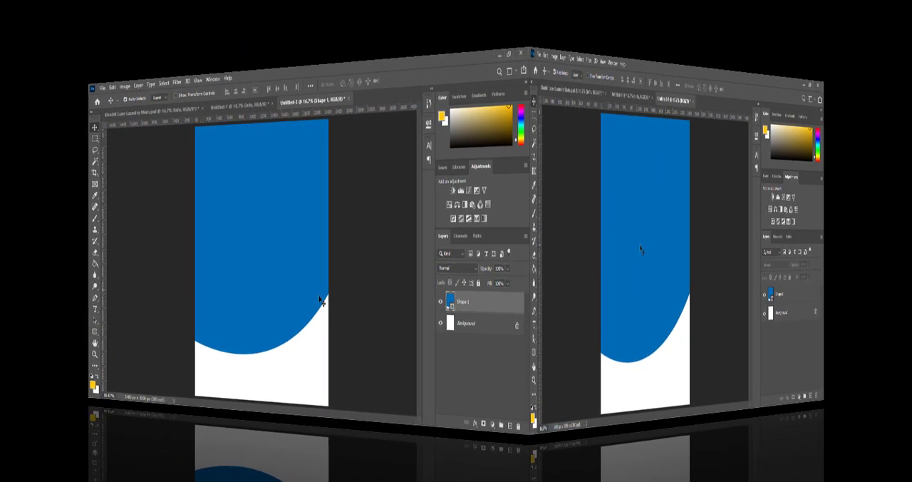
Raise the blue shape's anchor at the page's right edge so the curve ends higher, bringing the shape's height to about 2887 px
{"action": "left_click", "coordinate": [477, 321]}
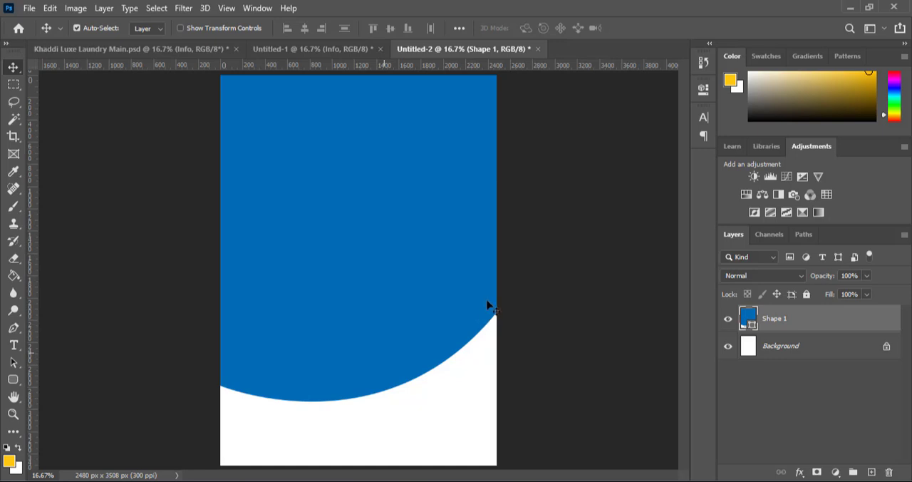
{"action": "key", "text": "p"}
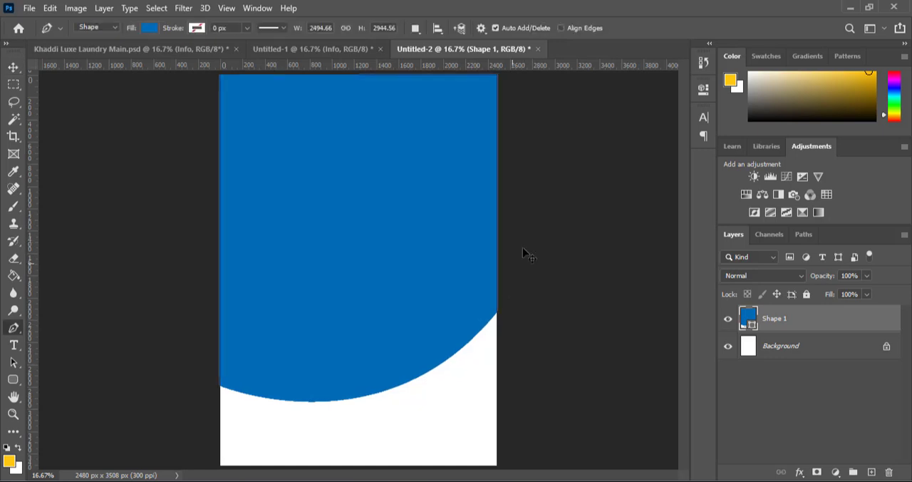
{"action": "left_click", "coordinate": [497, 316], "text": "ctrl"}
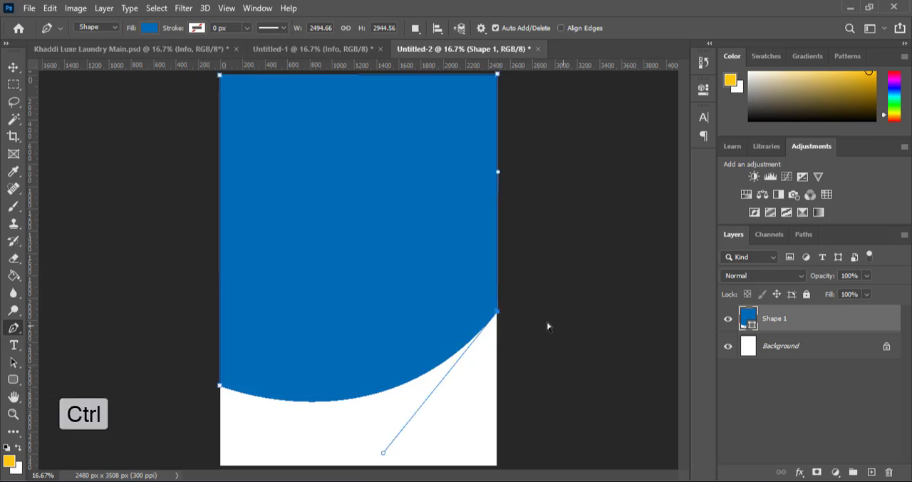
{"action": "key", "text": "Up"}
{"action": "key", "text": "Up"}
{"action": "key", "text": "Up"}
{"action": "key", "text": "Up"}
{"action": "key", "text": "Up"}
{"action": "key", "text": "Up"}
{"action": "key", "text": "Up"}
{"action": "key", "text": "Up"}
{"action": "key", "text": "Up"}
{"action": "key", "text": "Up"}
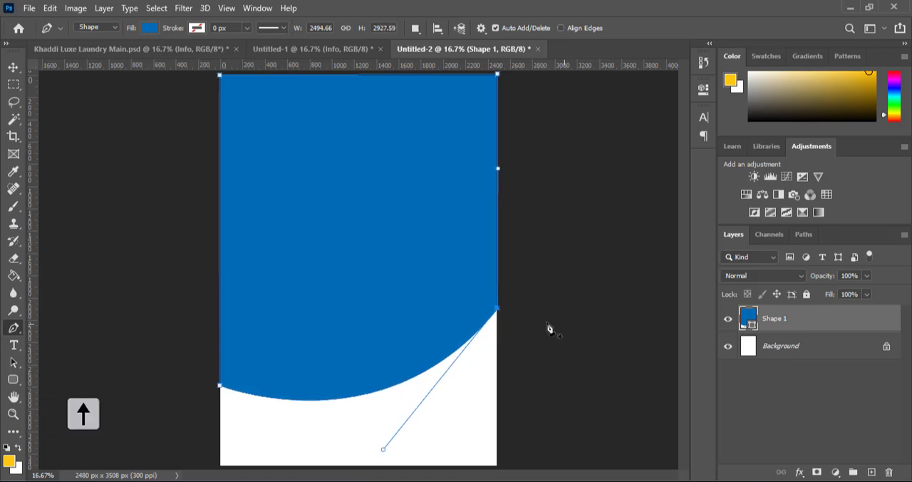
{"action": "key", "text": "Up"}
{"action": "key", "text": "Up"}
{"action": "key", "text": "Up"}
{"action": "key", "text": "Up"}
{"action": "key", "text": "Up"}
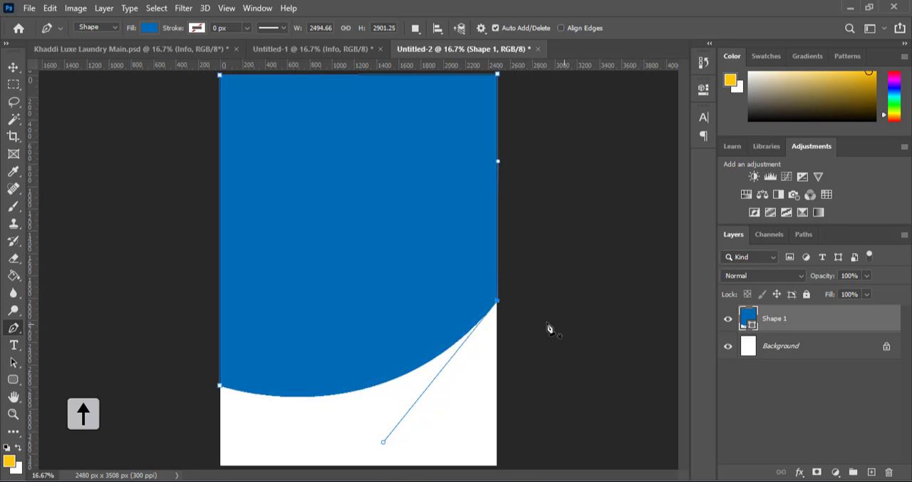
{"action": "key", "text": "Up"}
{"action": "key", "text": "Up"}
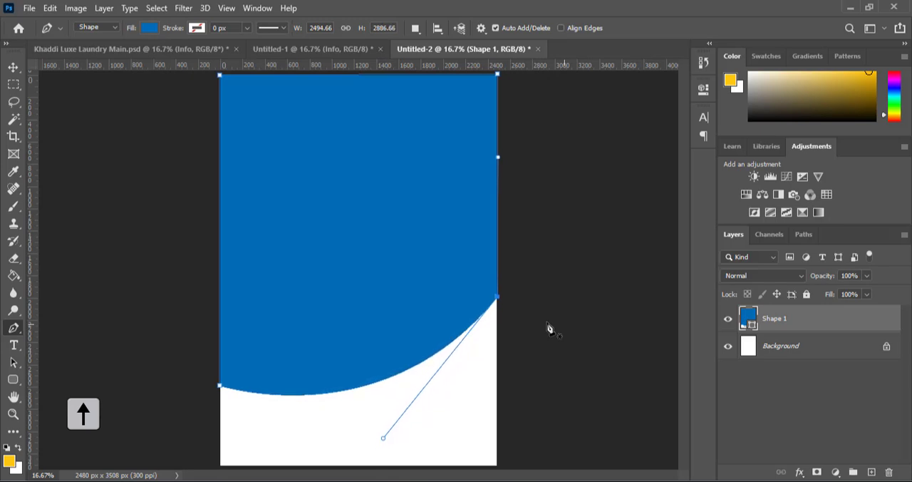
{"action": "key", "text": "v"}
{"action": "left_click", "coordinate": [547, 324]}
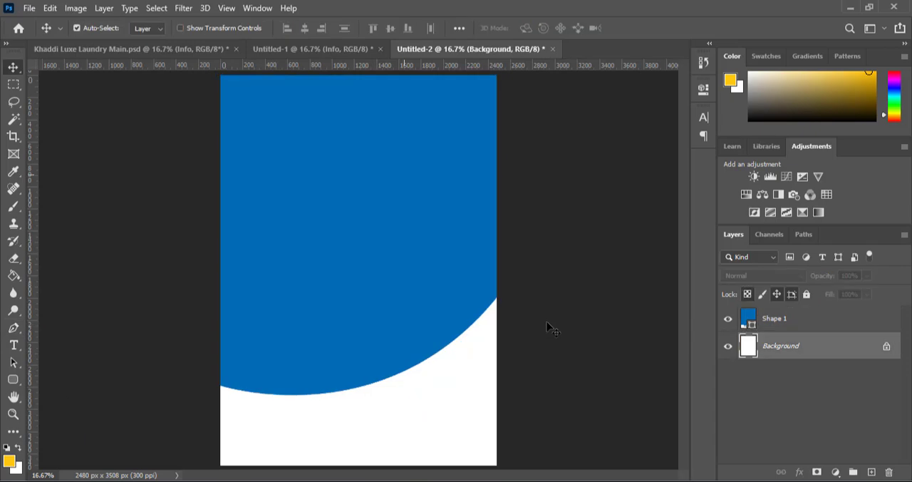
Duplicate the Shape 1 layer within the same document, keeping the name Shape 1 copy
{"action": "left_click", "coordinate": [798, 324]}
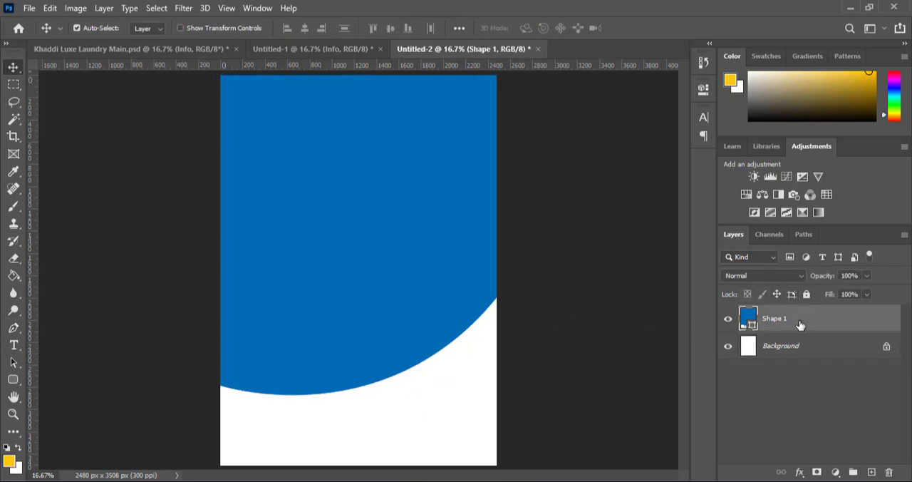
{"action": "right_click", "coordinate": [799, 325]}
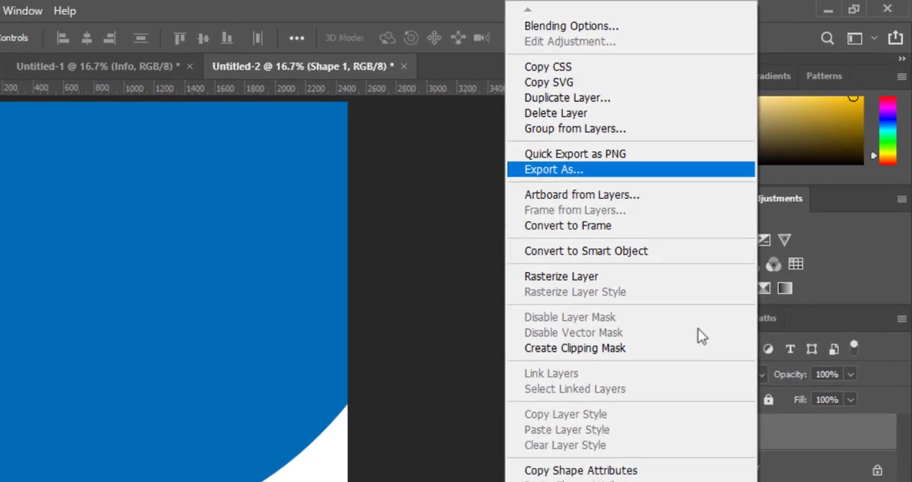
{"action": "left_click", "coordinate": [563, 101]}
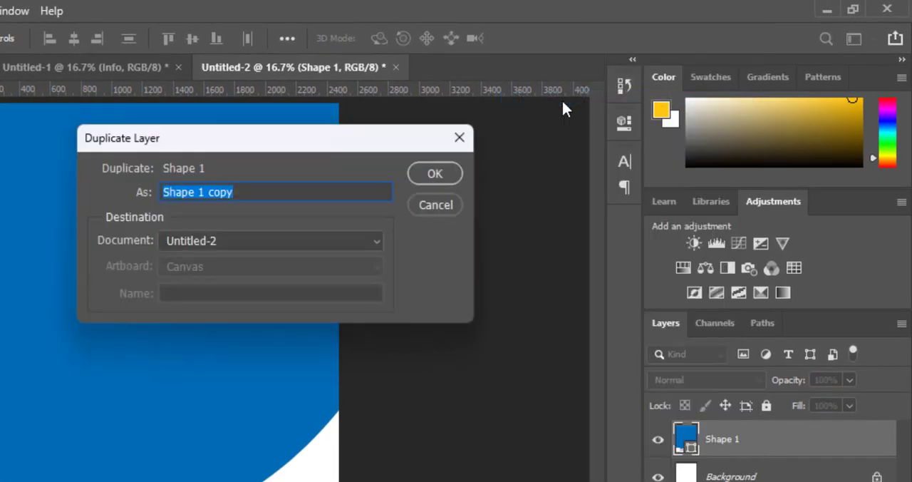
{"action": "left_click", "coordinate": [431, 173]}
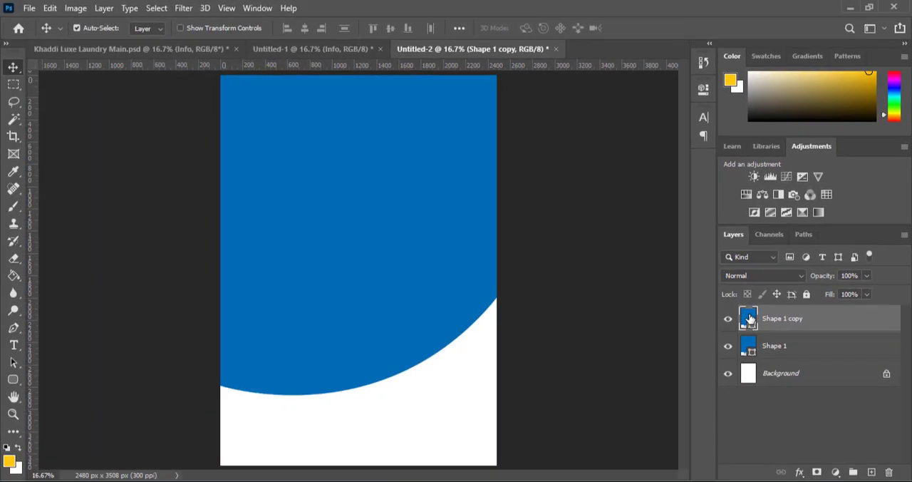
Copy the secondary colour code ffc80f from the Notepad notes and apply it as the duplicated shape's fill
{"action": "double_click", "coordinate": [750, 318]}
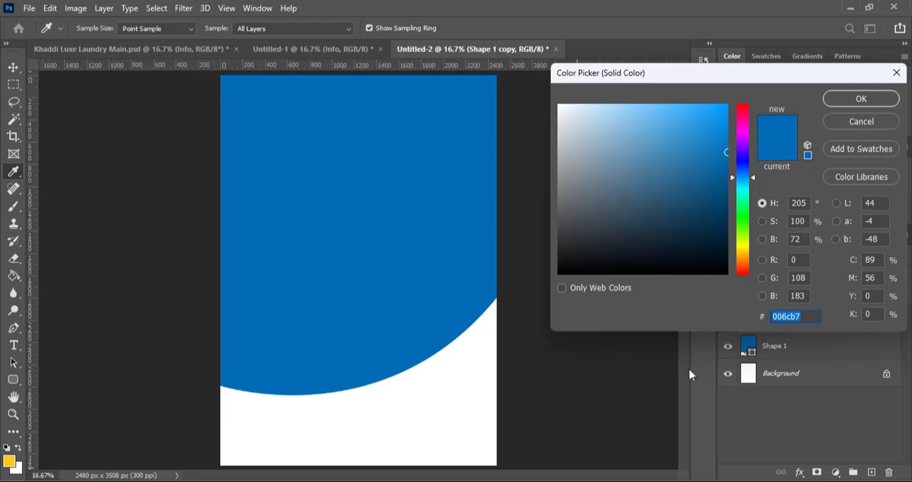
{"action": "left_click", "coordinate": [502, 480]}
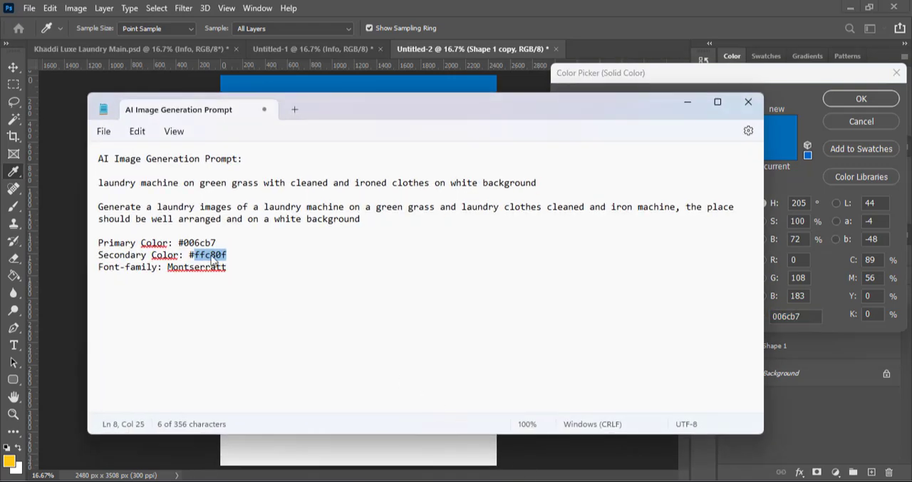
{"action": "left_click", "coordinate": [688, 107]}
{"action": "left_click", "coordinate": [789, 317]}
{"action": "type", "text": "ffc80f"}
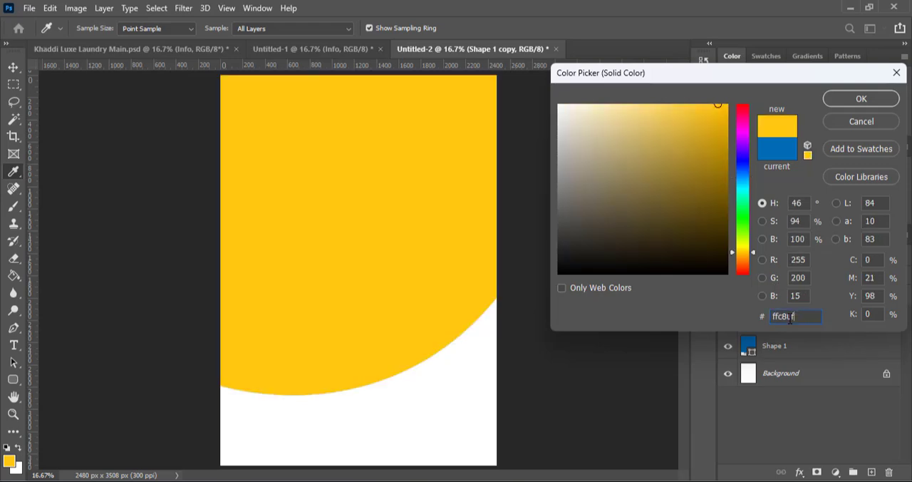
{"action": "left_click", "coordinate": [860, 98]}
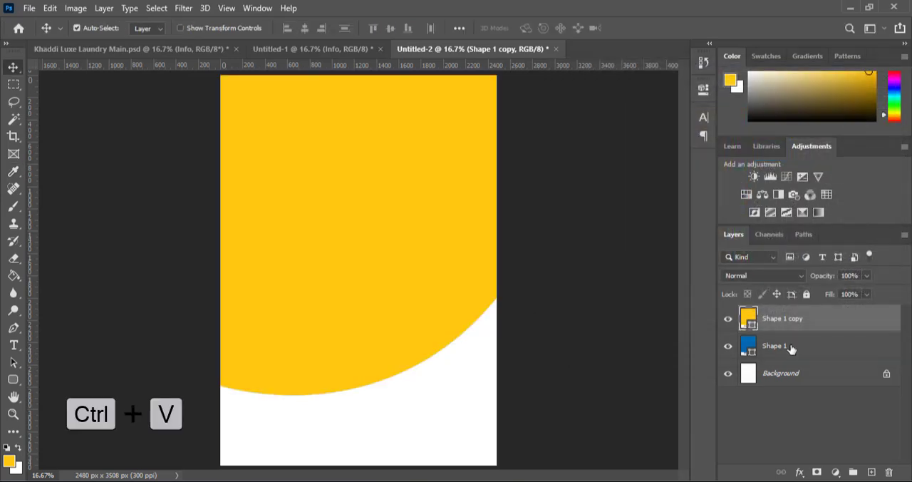
Stack Shape 1 above the yellow copy and nudge the copy down to form a thin yellow band along the curve
{"action": "left_click_drag", "start_coordinate": [791, 347], "coordinate": [809, 319]}
{"action": "key", "text": "Down"}
{"action": "left_click", "coordinate": [799, 343]}
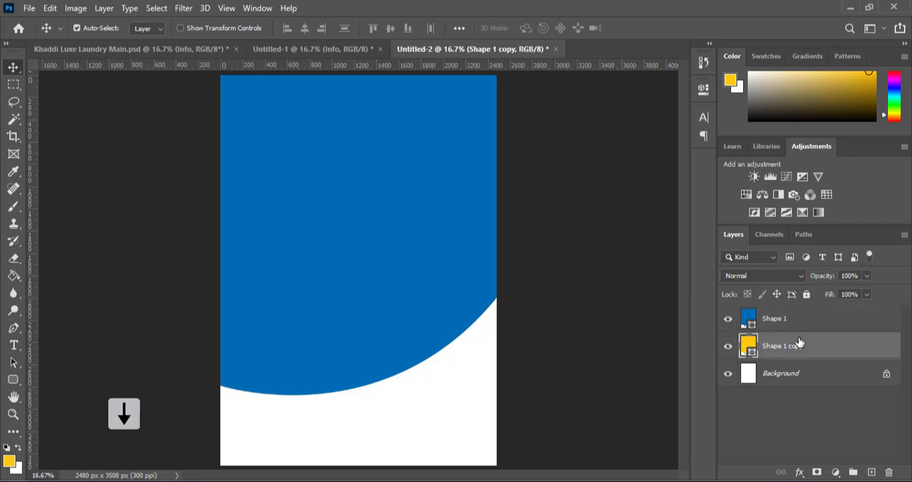
{"action": "key", "text": "Down"}
{"action": "key", "text": "Down"}
{"action": "key", "text": "Down"}
{"action": "key", "text": "Down"}
{"action": "key", "text": "Down"}
{"action": "key", "text": "Down"}
{"action": "key", "text": "Down"}
{"action": "key", "text": "Down"}
{"action": "key", "text": "Down"}
{"action": "key", "text": "Down"}
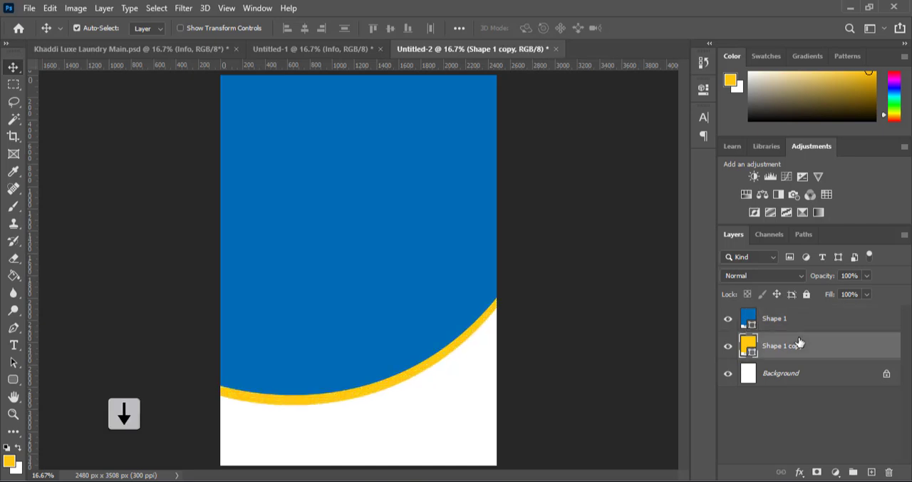
{"action": "key", "text": "Down"}
{"action": "key", "text": "Down"}
{"action": "key", "text": "Up"}
{"action": "key", "text": "Up"}
{"action": "key", "text": "Up"}
{"action": "key", "text": "Up"}
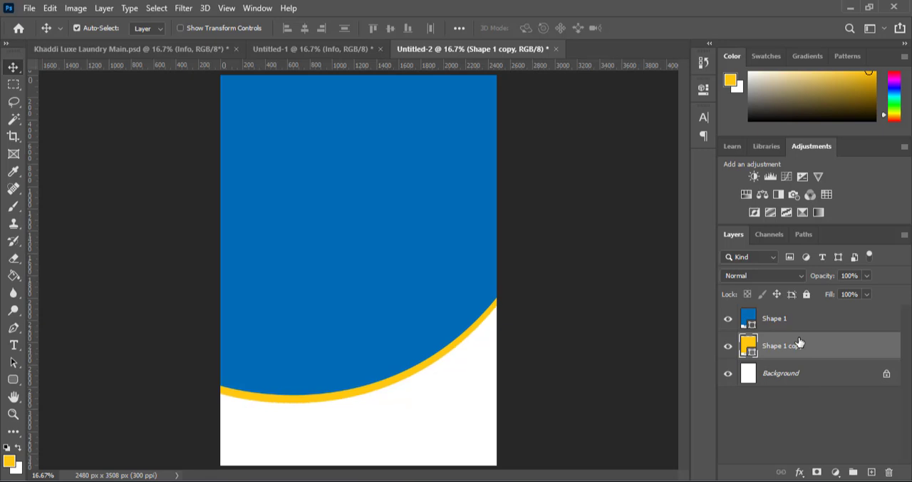
{"action": "key", "text": "Down"}
{"action": "key", "text": "Up"}
{"action": "key", "text": "Down"}
{"action": "key", "text": "Down"}
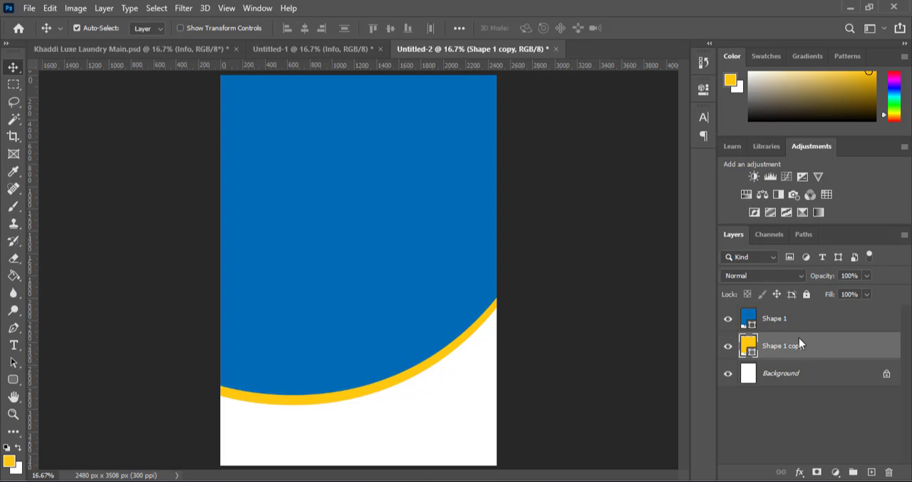
Place the embedded washing machine image with the round flowering tree from Downloads and move its layer above Shape 1
{"action": "left_click", "coordinate": [29, 9]}
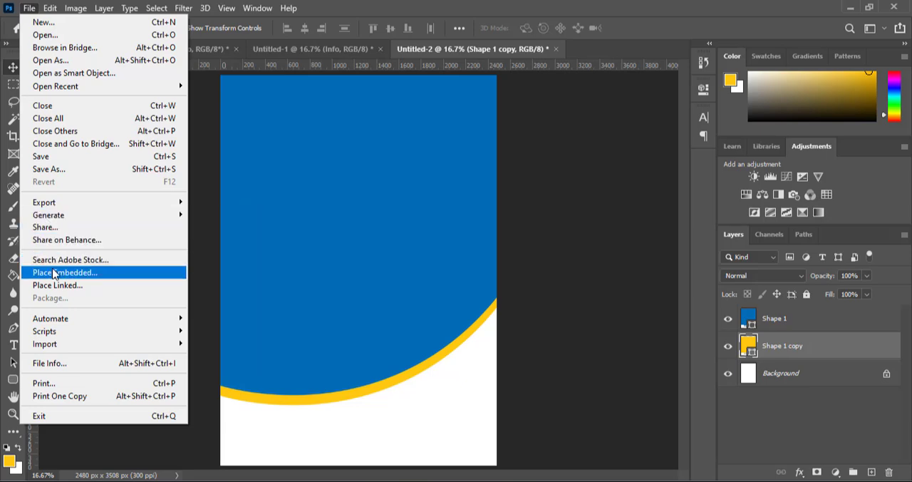
{"action": "left_click", "coordinate": [53, 273]}
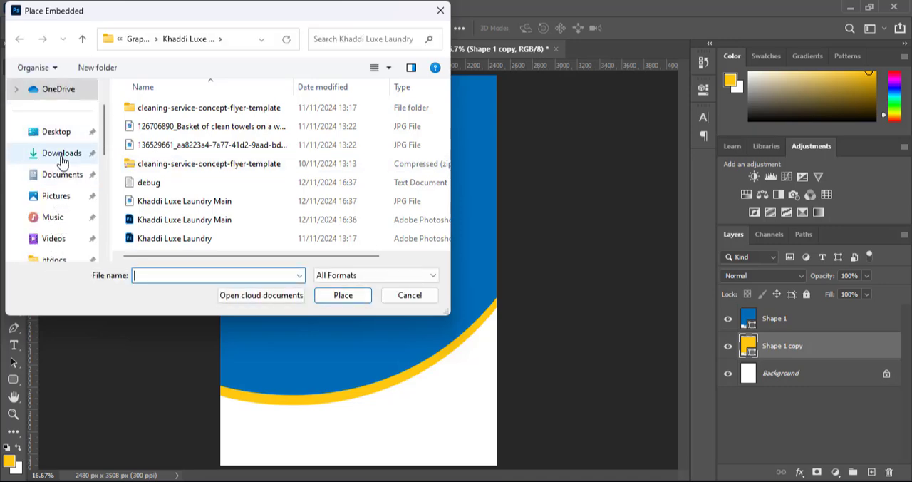
{"action": "left_click", "coordinate": [62, 158]}
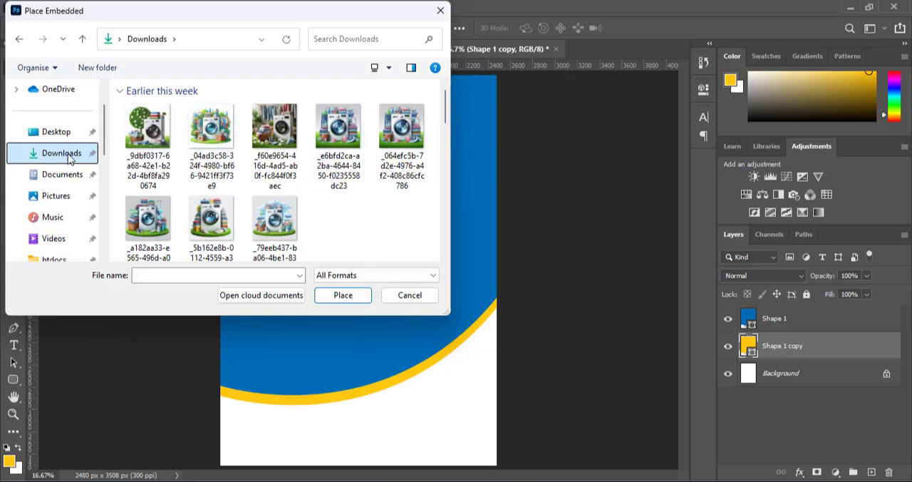
{"action": "double_click", "coordinate": [148, 127]}
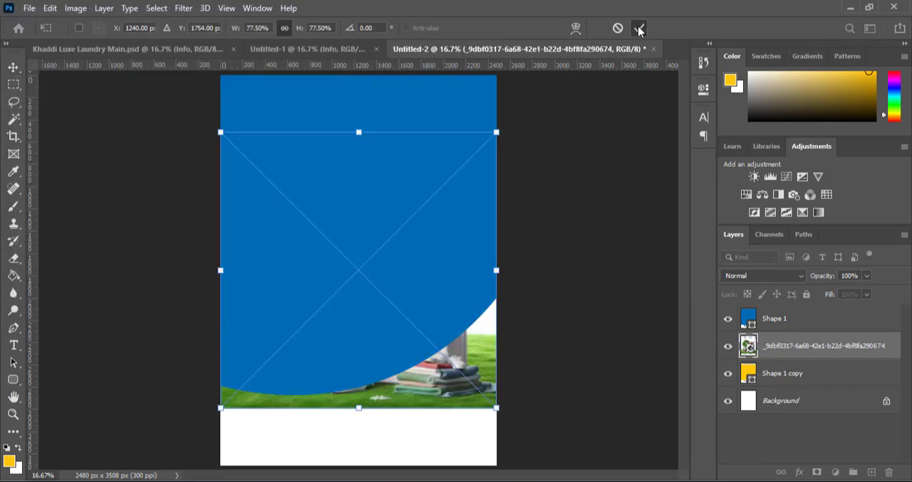
{"action": "left_click", "coordinate": [638, 28]}
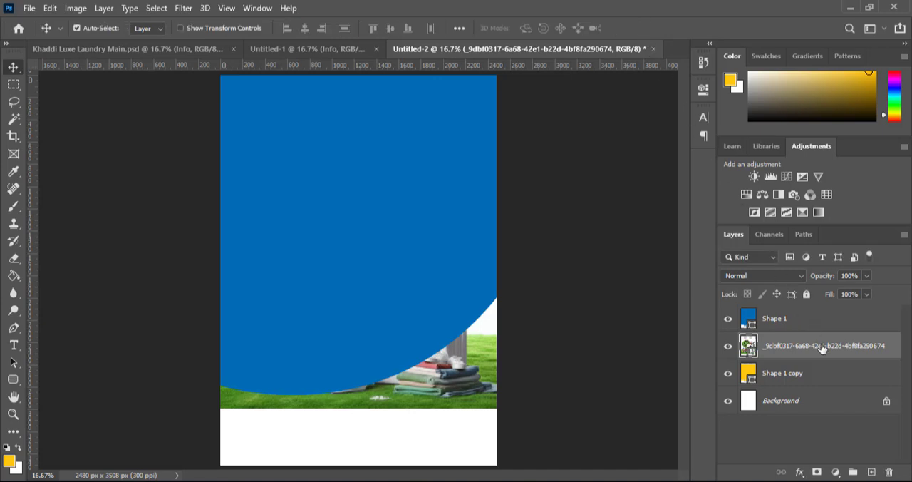
{"action": "left_click_drag", "start_coordinate": [823, 348], "coordinate": [819, 315]}
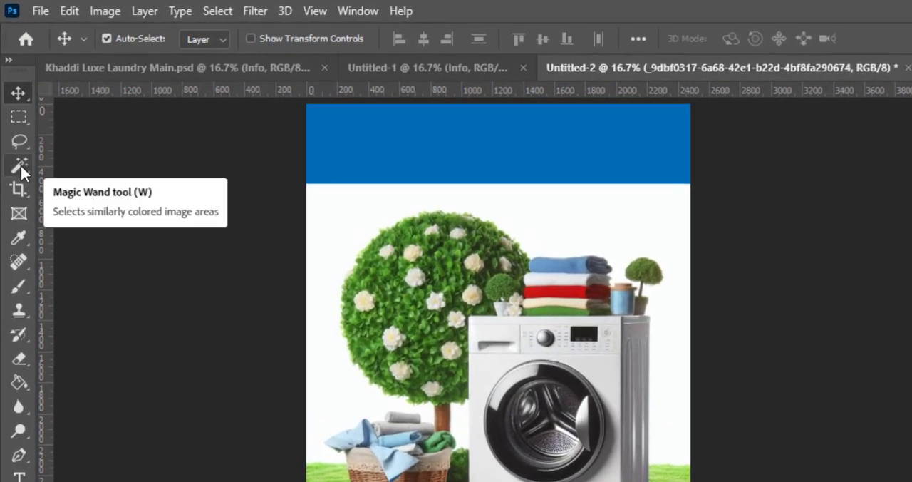
Select the image's white background with the Magic Wand, invert the selection, and add a layer mask to hide the background
{"action": "left_click", "coordinate": [21, 166]}
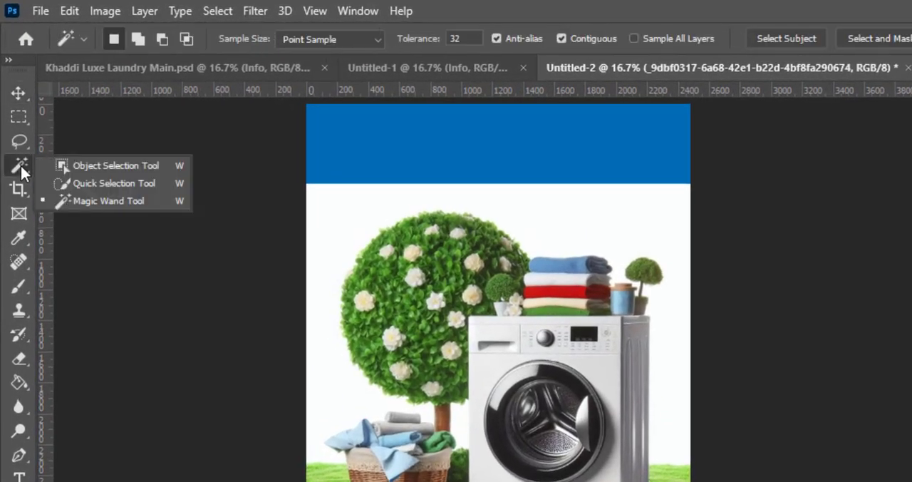
{"action": "key", "text": "w"}
{"action": "left_click", "coordinate": [108, 200]}
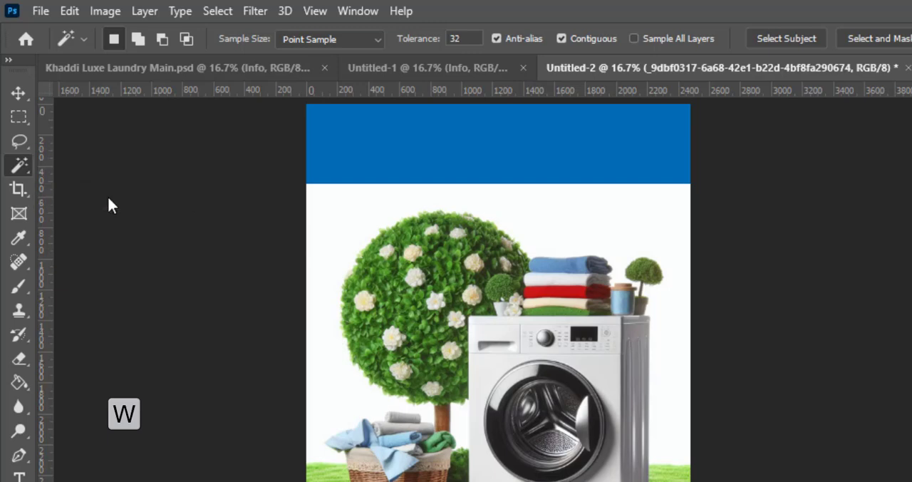
{"action": "left_click", "coordinate": [330, 212]}
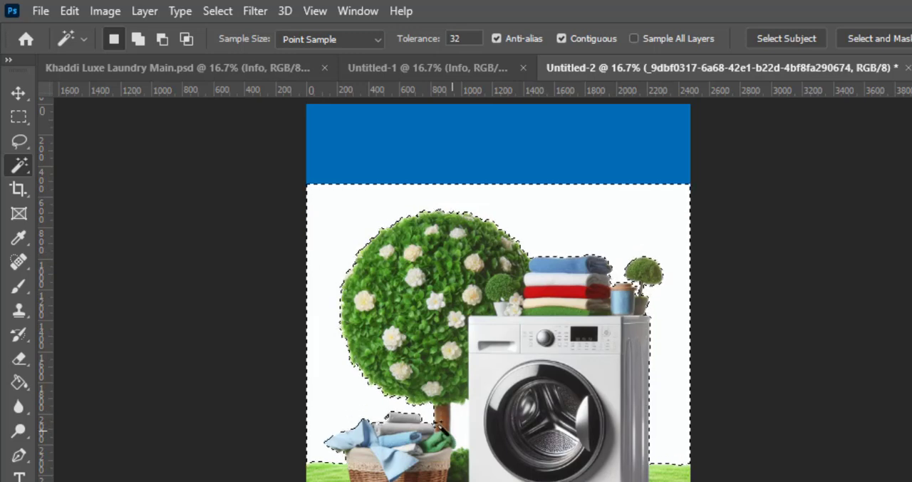
{"action": "key", "text": "ctrl+shift+i"}
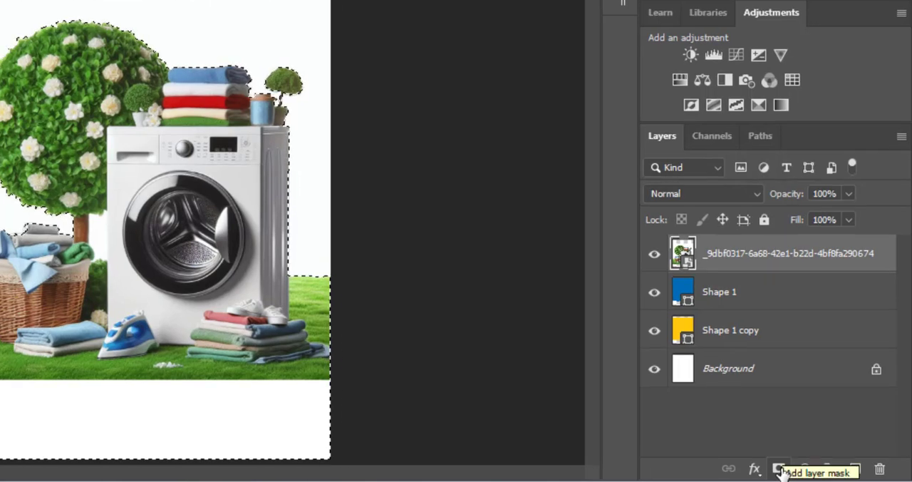
{"action": "left_click", "coordinate": [779, 469]}
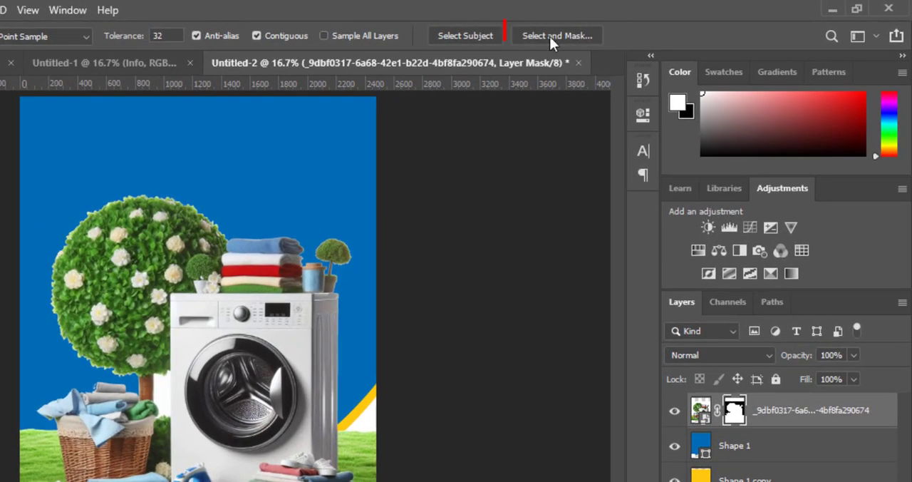
Refine the washing machine image's layer mask in Select and Mask with Smooth 24, Feather 2.9 px and Shift Edge -29%
{"action": "left_click", "coordinate": [549, 36]}
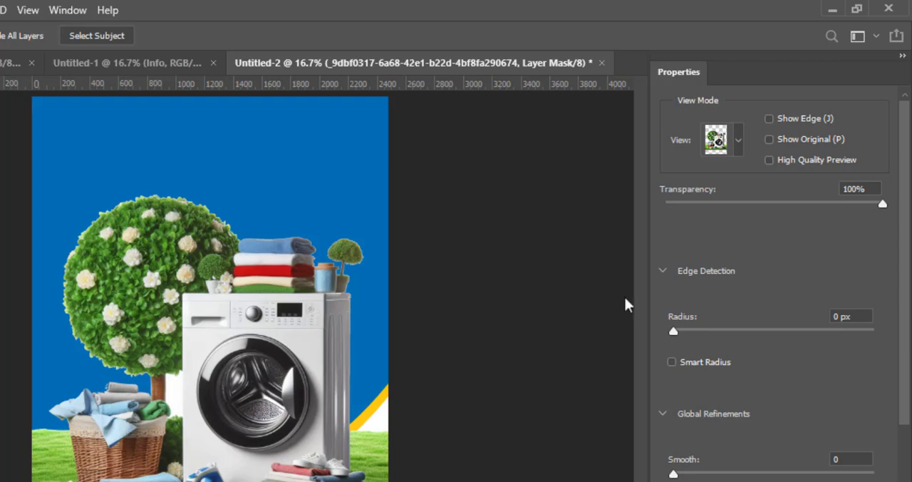
{"action": "left_click_drag", "start_coordinate": [903, 321], "coordinate": [903, 378]}
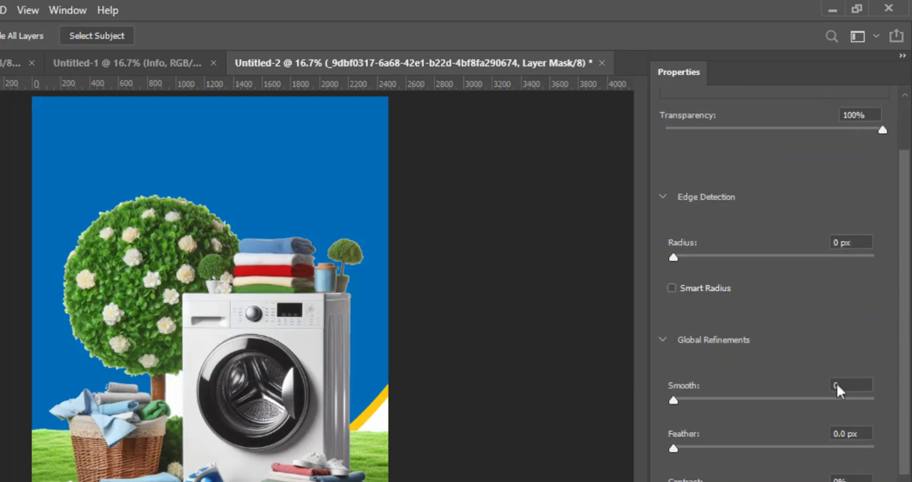
{"action": "left_click", "coordinate": [710, 396]}
{"action": "left_click", "coordinate": [722, 396]}
{"action": "left_click", "coordinate": [689, 447]}
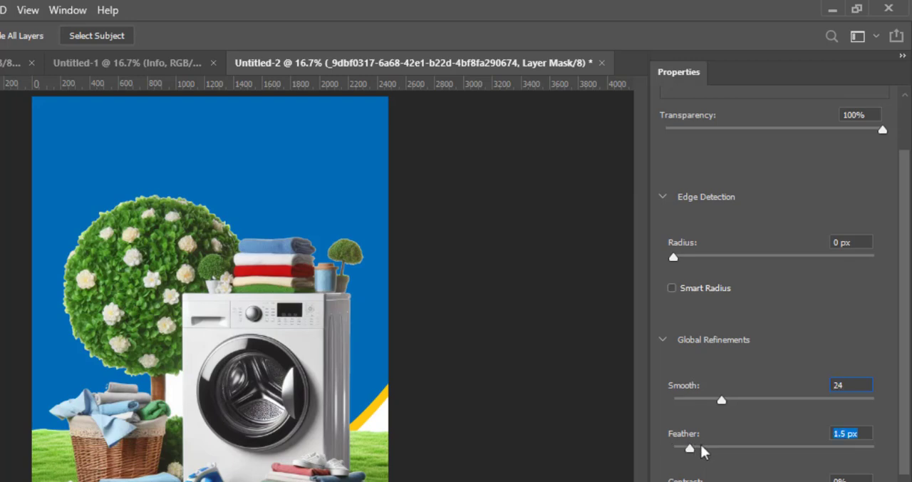
{"action": "left_click", "coordinate": [704, 446]}
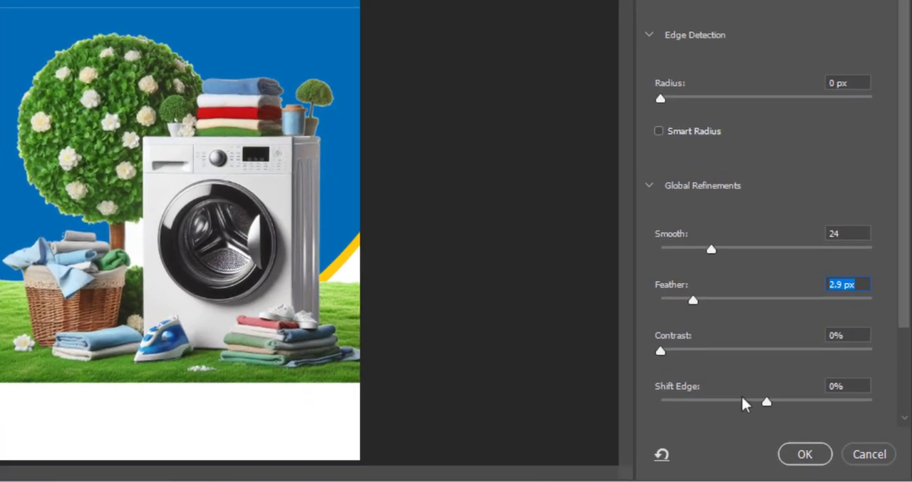
{"action": "left_click", "coordinate": [741, 400]}
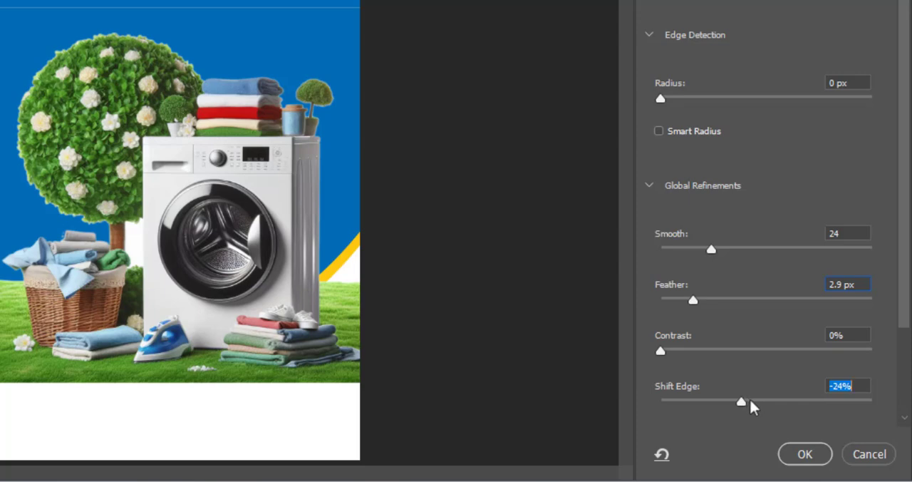
{"action": "left_click", "coordinate": [751, 404]}
{"action": "left_click", "coordinate": [736, 400]}
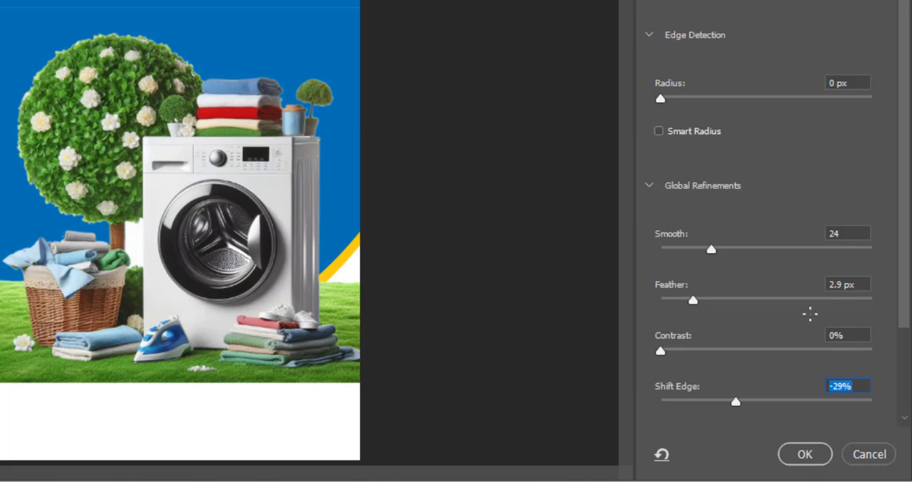
{"action": "scroll", "coordinate": [908, 206], "scroll_direction": "down", "scroll_amount": 5}
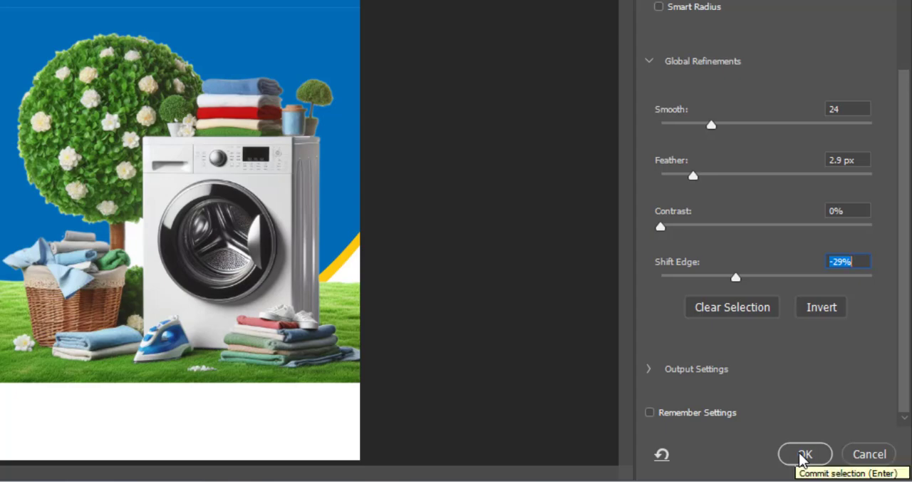
{"action": "left_click", "coordinate": [803, 456]}
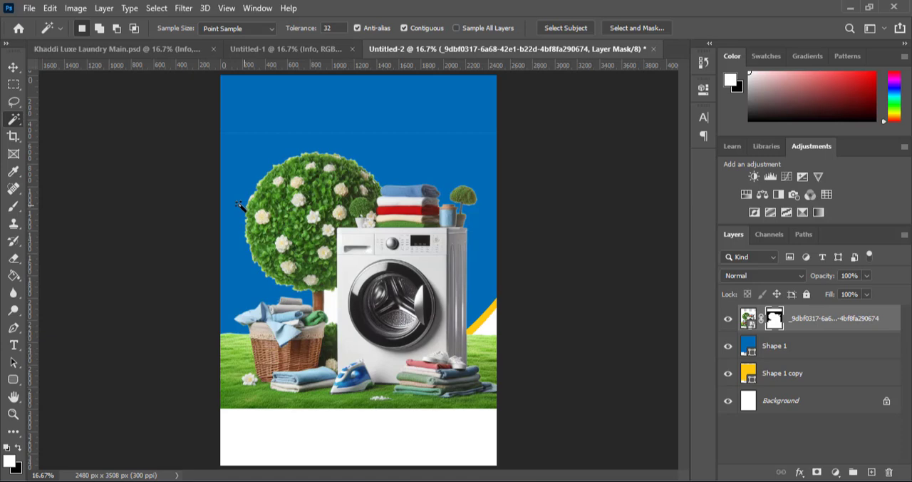
Erase the faint line across the blue background and the upper-left part of the tree on the mask with a soft 1100 px Eraser
{"action": "left_click", "coordinate": [13, 67]}
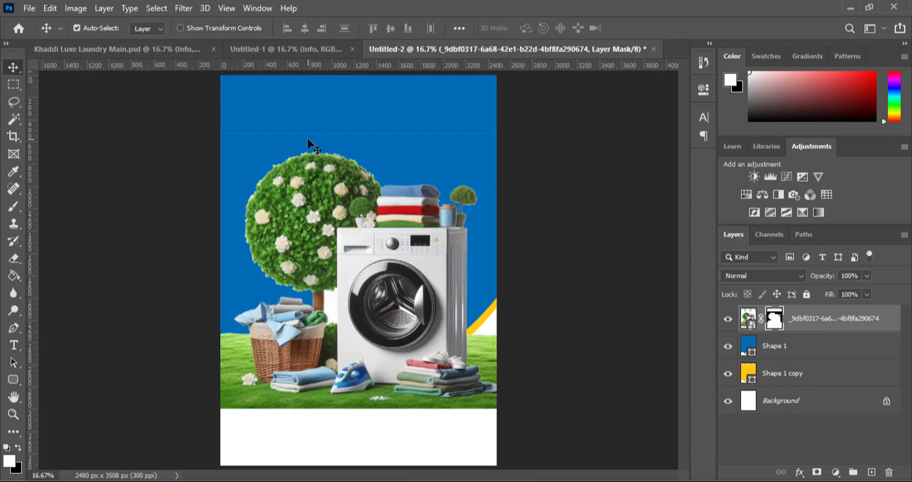
{"action": "key", "text": "e"}
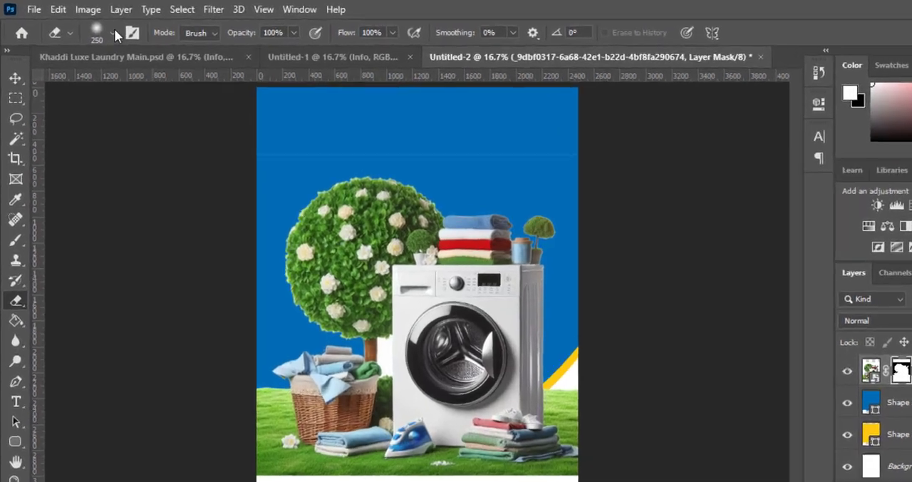
{"action": "left_click", "coordinate": [98, 30]}
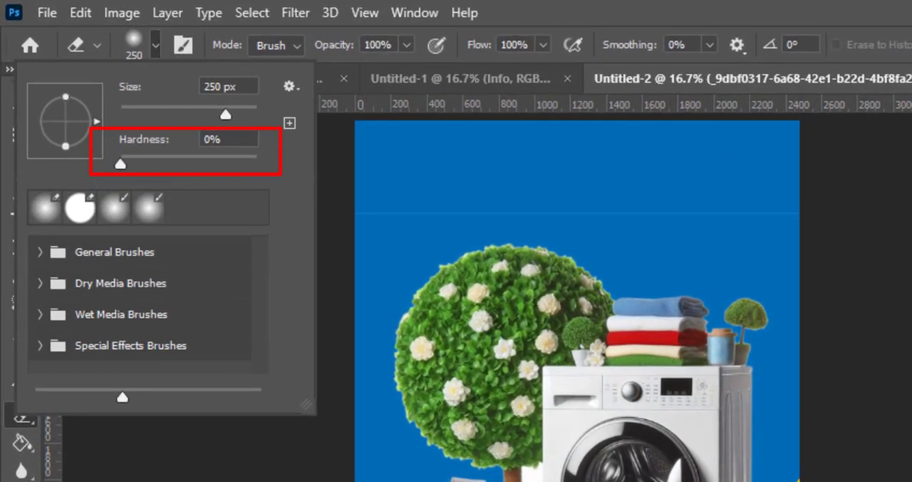
{"action": "key", "text": "Return"}
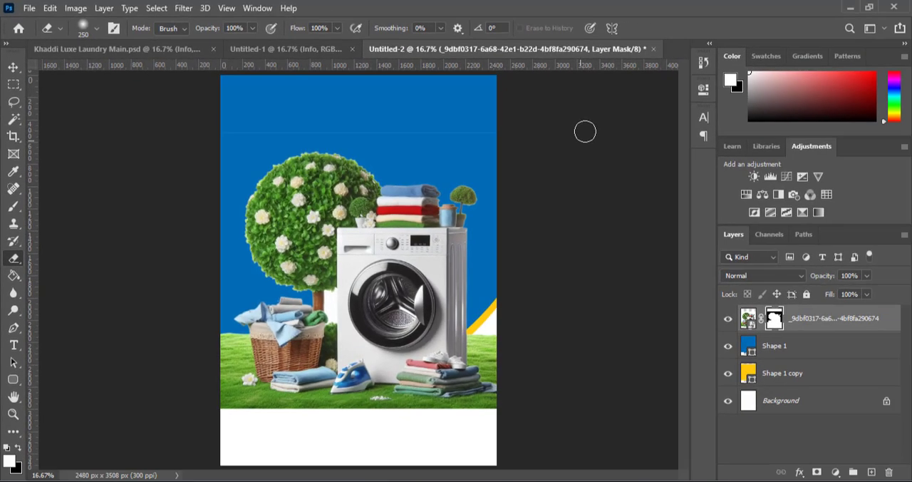
{"action": "key", "text": "bracketright"}
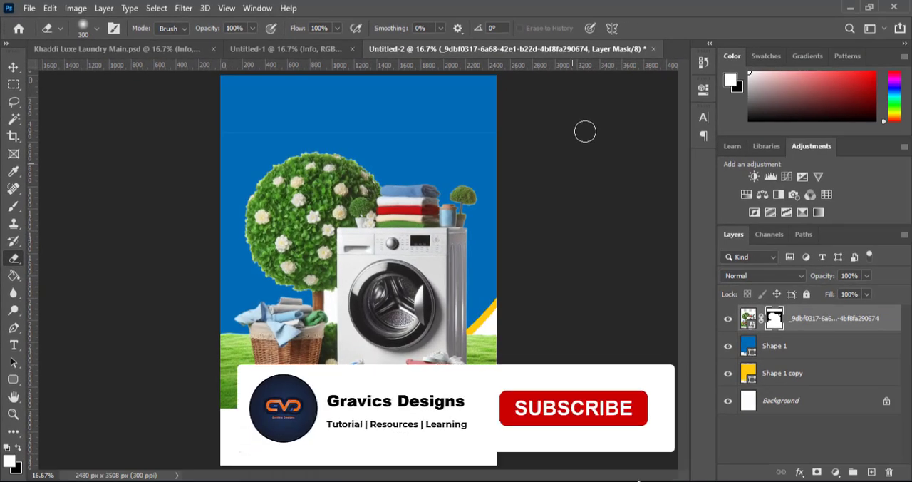
{"action": "key", "text": "bracketright"}
{"action": "key", "text": "bracketright"}
{"action": "key", "text": "bracketright"}
{"action": "key", "text": "bracketright"}
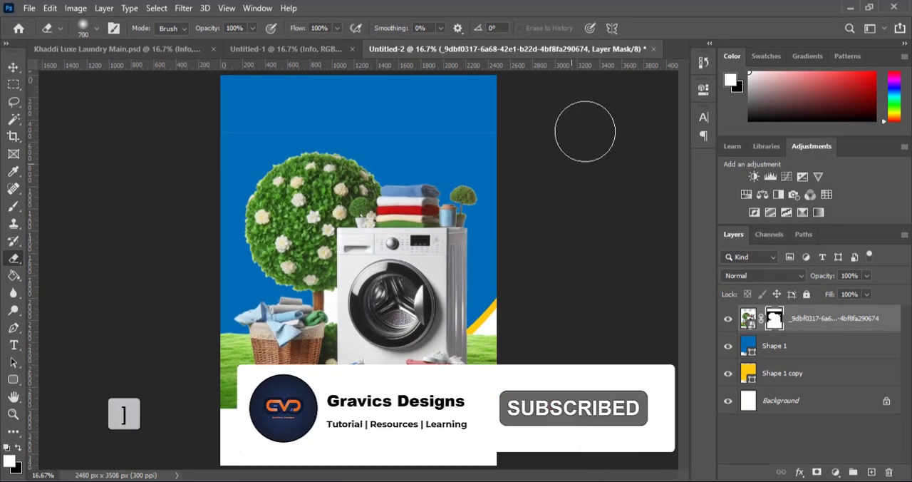
{"action": "key", "text": "bracketright"}
{"action": "key", "text": "bracketright"}
{"action": "key", "text": "bracketright"}
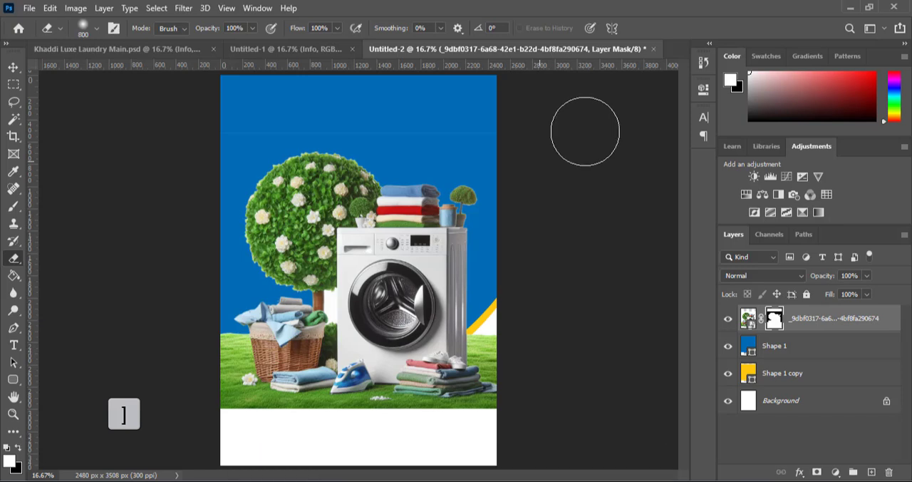
{"action": "key", "text": "bracketright"}
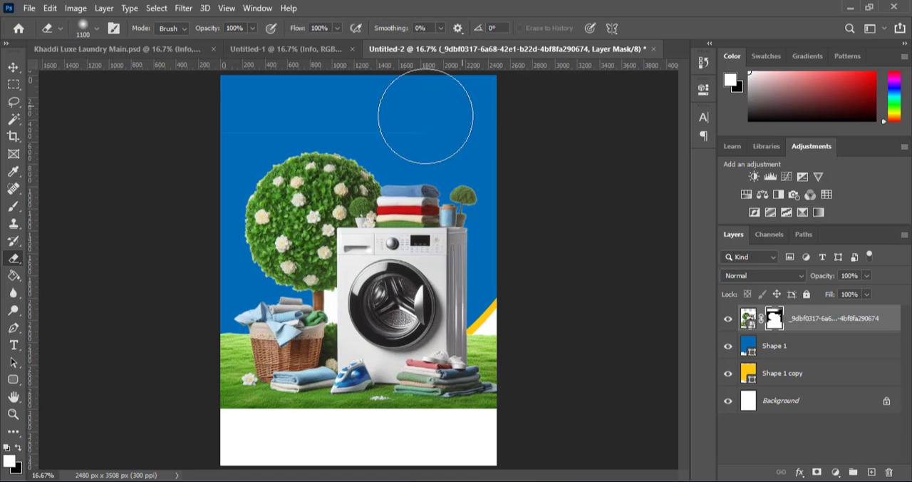
{"action": "mouse_move", "coordinate": [413, 115]}
{"action": "left_mouse_down"}
{"action": "mouse_move", "coordinate": [269, 119]}
{"action": "mouse_move", "coordinate": [275, 128]}
{"action": "mouse_move", "coordinate": [222, 152]}
{"action": "mouse_move", "coordinate": [196, 195]}
{"action": "mouse_move", "coordinate": [217, 170]}
{"action": "mouse_move", "coordinate": [225, 285]}
{"action": "mouse_move", "coordinate": [268, 221]}
{"action": "mouse_move", "coordinate": [250, 161]}
{"action": "mouse_move", "coordinate": [344, 152]}
{"action": "mouse_move", "coordinate": [313, 167]}
{"action": "left_mouse_up"}
{"action": "key", "text": "ctrl+plus"}
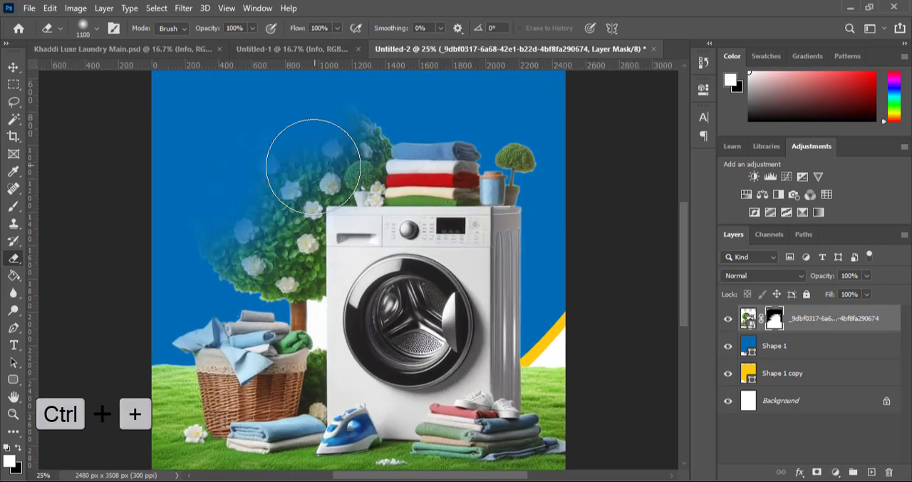
{"action": "mouse_move", "coordinate": [313, 166]}
{"action": "left_mouse_down"}
{"action": "mouse_move", "coordinate": [281, 153]}
{"action": "mouse_move", "coordinate": [214, 173]}
{"action": "left_mouse_up"}
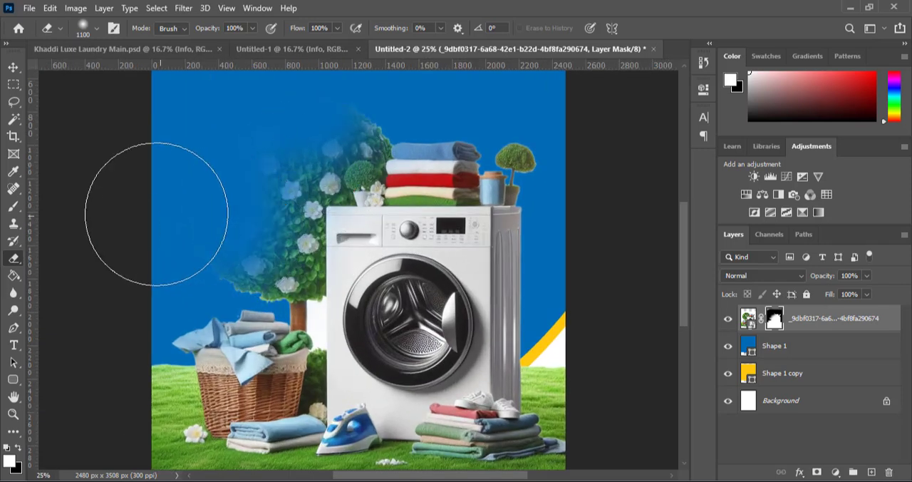
Reduce the Eraser to 600 px and fade out most of the remaining tree foliage beside the washing machine on the mask
{"action": "key", "text": "bracketleft"}
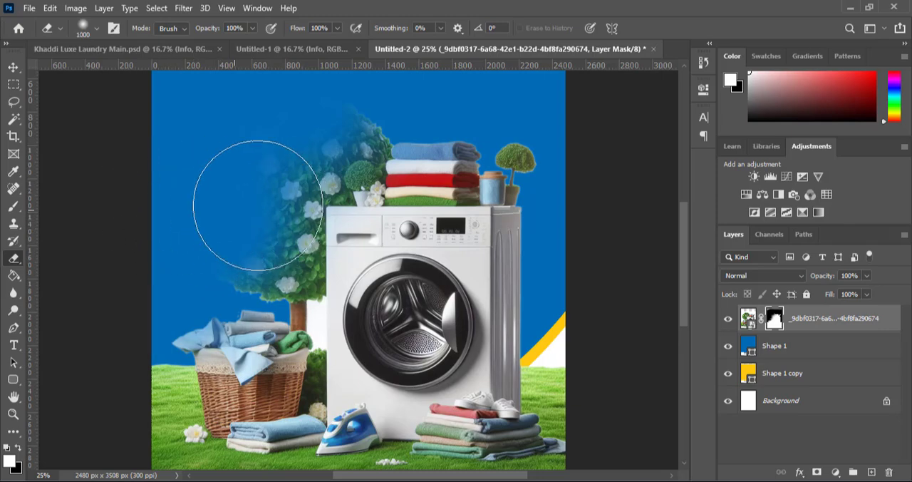
{"action": "scroll", "coordinate": [244, 189], "scroll_direction": "up", "scroll_amount": 1}
{"action": "key", "text": "bracketleft"}
{"action": "key", "text": "bracketleft"}
{"action": "key", "text": "bracketleft"}
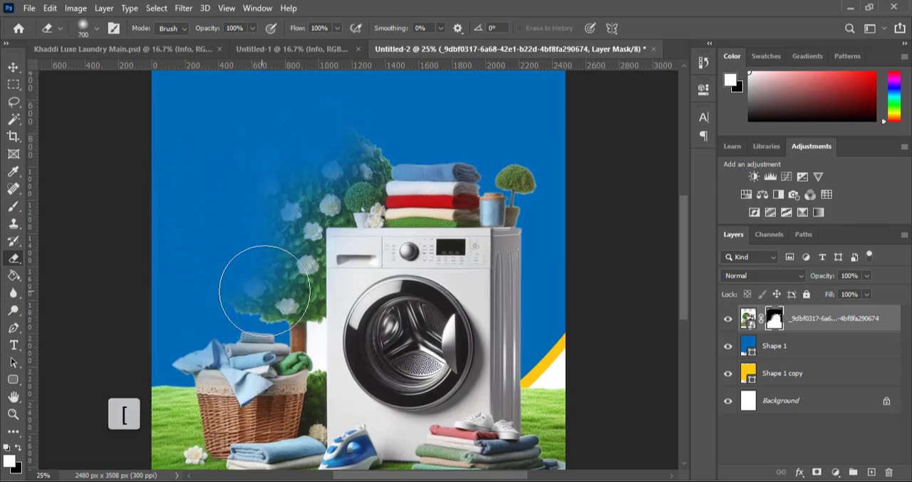
{"action": "key", "text": "bracketleft"}
{"action": "mouse_move", "coordinate": [264, 287]}
{"action": "left_mouse_down"}
{"action": "mouse_move", "coordinate": [251, 287]}
{"action": "mouse_move", "coordinate": [240, 243]}
{"action": "left_mouse_up"}
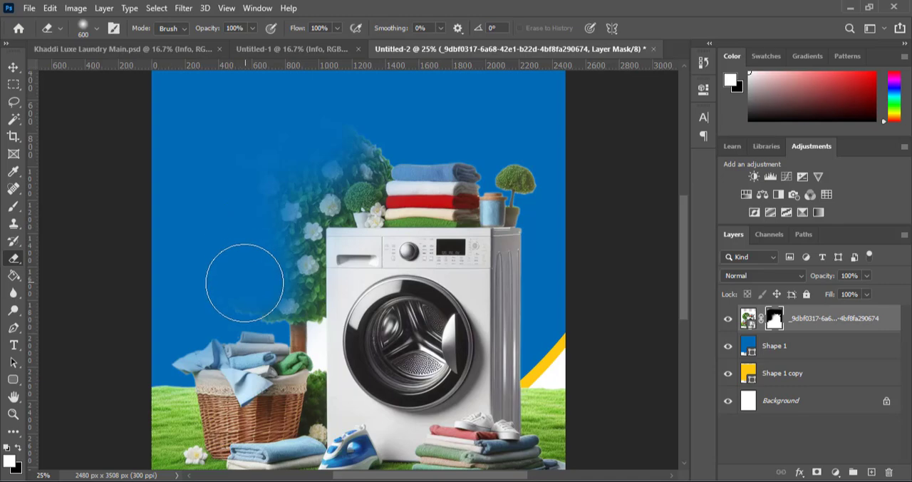
{"action": "mouse_move", "coordinate": [245, 282]}
{"action": "left_mouse_down"}
{"action": "mouse_move", "coordinate": [132, 280]}
{"action": "mouse_move", "coordinate": [257, 211]}
{"action": "mouse_move", "coordinate": [258, 168]}
{"action": "mouse_move", "coordinate": [272, 193]}
{"action": "mouse_move", "coordinate": [263, 150]}
{"action": "mouse_move", "coordinate": [308, 148]}
{"action": "mouse_move", "coordinate": [335, 134]}
{"action": "mouse_move", "coordinate": [367, 152]}
{"action": "mouse_move", "coordinate": [242, 237]}
{"action": "mouse_move", "coordinate": [259, 220]}
{"action": "left_mouse_up"}
{"action": "scroll", "coordinate": [256, 228], "scroll_direction": "down", "scroll_amount": 1}
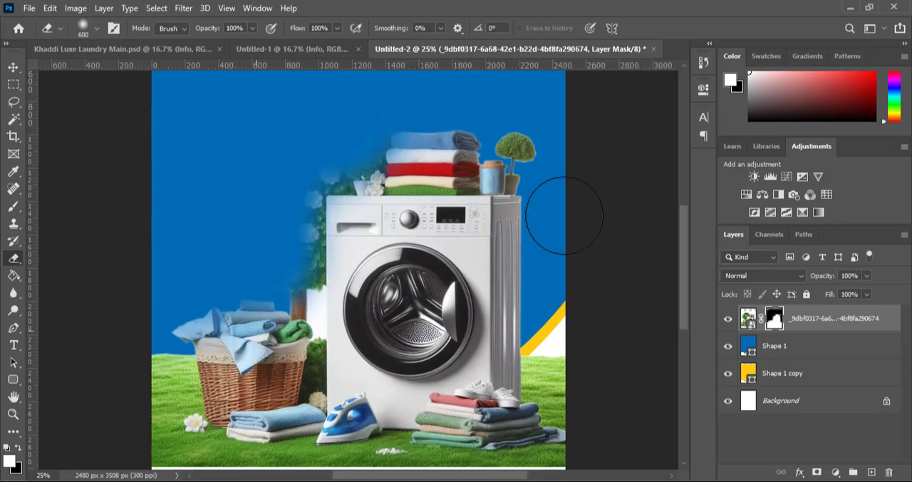
{"action": "key", "text": "ctrl+minus"}
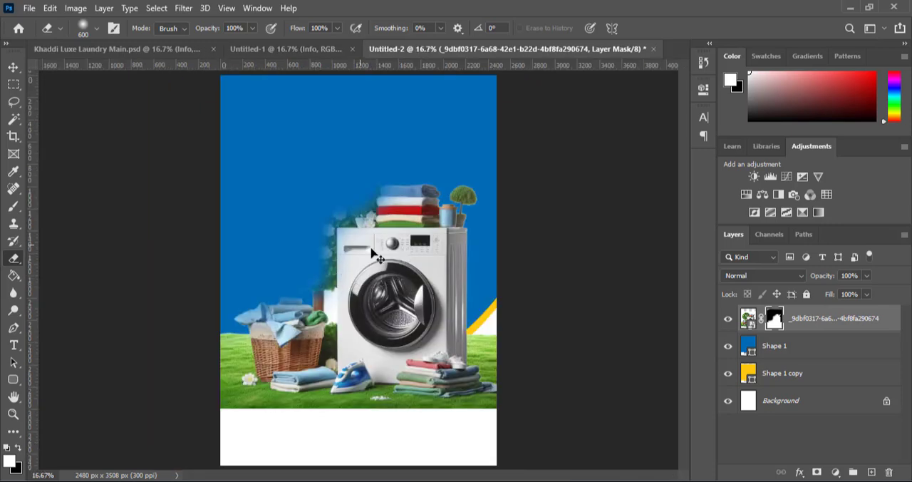
Nudge the masked washing machine image slightly down the flyer with the Move tool
{"action": "left_click", "coordinate": [13, 69]}
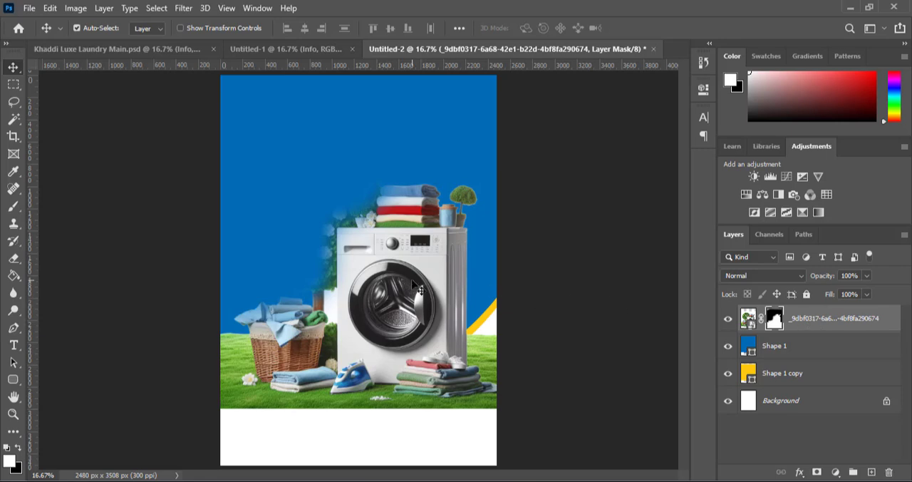
{"action": "key", "text": "shift+Down"}
{"action": "key", "text": "shift+Down"}
{"action": "key", "text": "shift+Down"}
{"action": "key", "text": "shift+Down"}
{"action": "key", "text": "shift+Down"}
{"action": "key", "text": "shift+Down"}
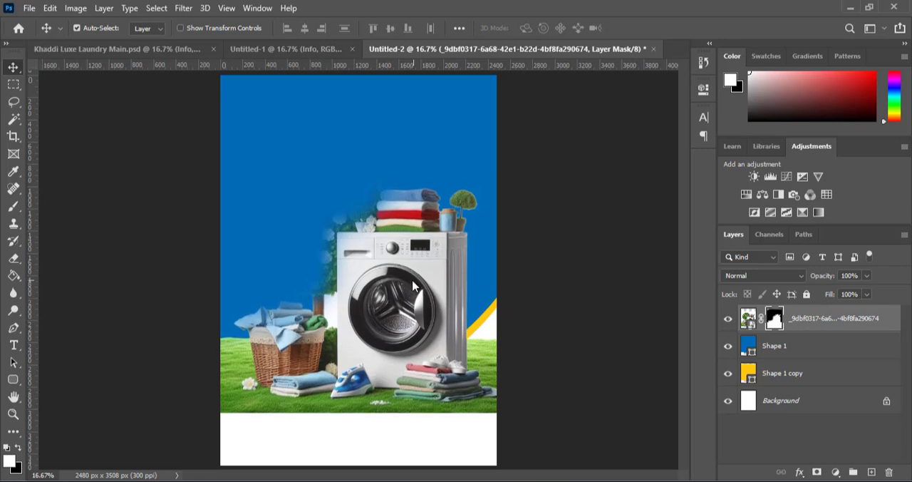
{"action": "key", "text": "shift+Down"}
{"action": "key", "text": "shift+Down"}
{"action": "key", "text": "shift+Down"}
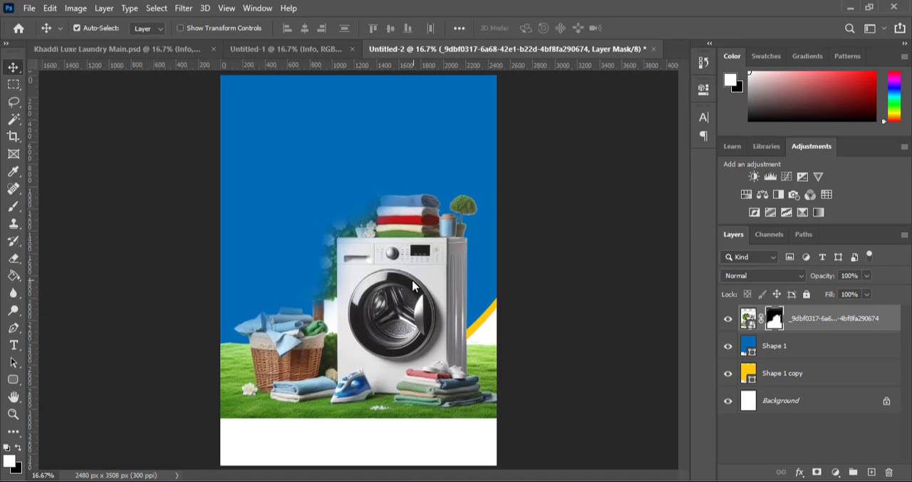
{"action": "key", "text": "shift+Up"}
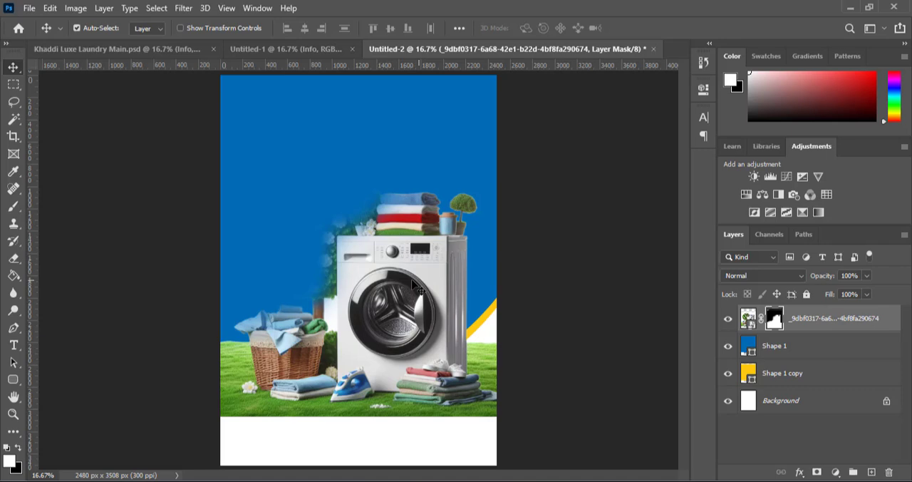
Copy the Text layer group from the Untitled-1 document and paste it above the washing machine image in Untitled-2
{"action": "left_click", "coordinate": [299, 57]}
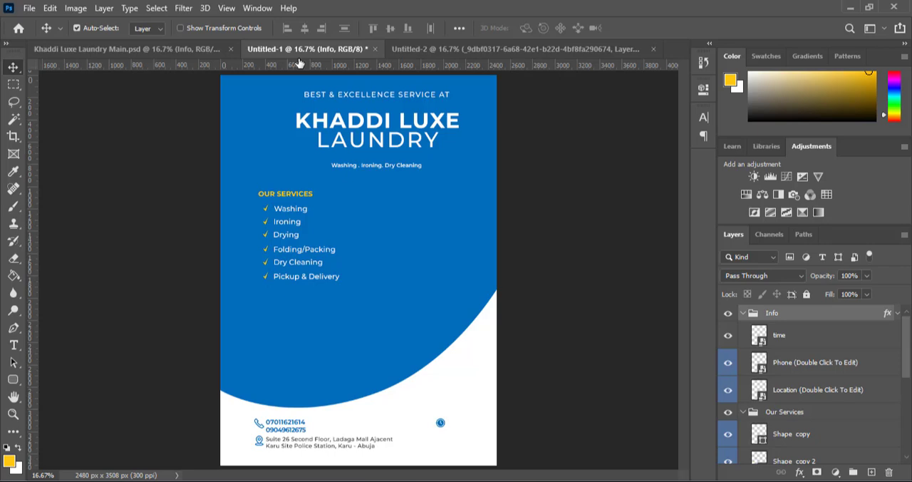
{"action": "scroll", "coordinate": [795, 404], "scroll_direction": "down", "scroll_amount": 8}
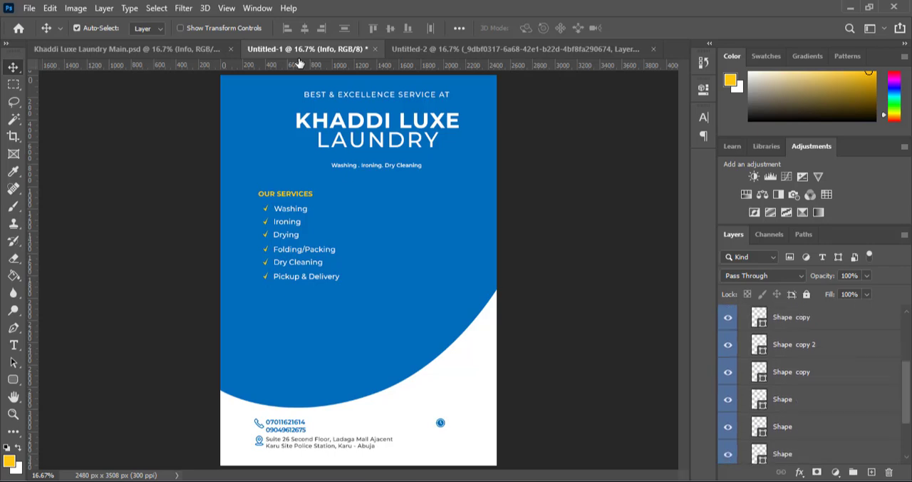
{"action": "left_click", "coordinate": [795, 405]}
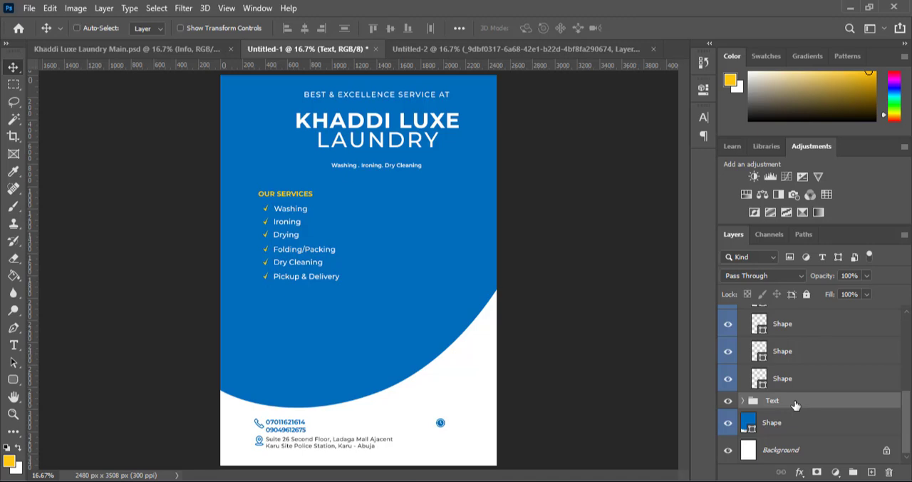
{"action": "key", "text": "ctrl+c"}
{"action": "left_click", "coordinate": [495, 49]}
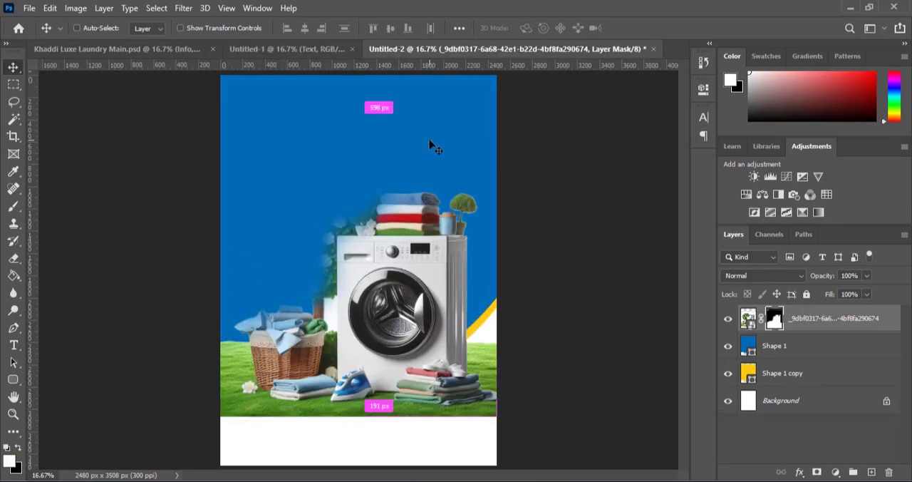
{"action": "key", "text": "ctrl+v"}
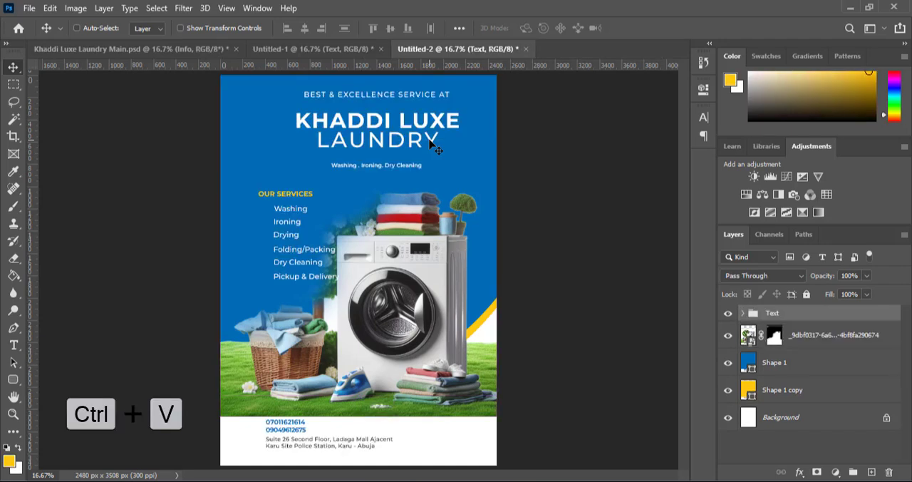
Nudge the pasted Text group left until the KHADDI LUXE LAUNDRY heading is centred on the page
{"action": "key", "text": "shift+Left"}
{"action": "key", "text": "shift+Left"}
{"action": "key", "text": "shift+Left"}
{"action": "key", "text": "shift+Left"}
{"action": "key", "text": "shift+Left"}
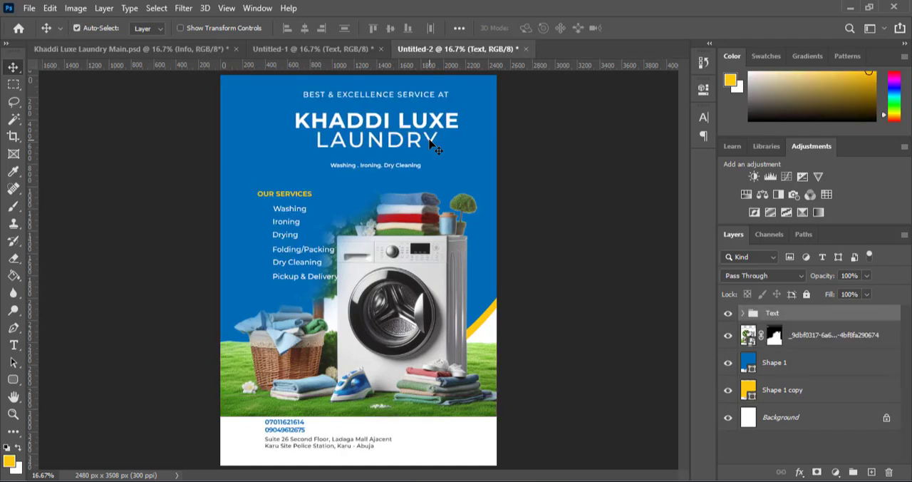
{"action": "key", "text": "shift+Left"}
{"action": "key", "text": "shift+Left"}
{"action": "key", "text": "shift+Left"}
{"action": "key", "text": "shift+Left"}
{"action": "key", "text": "shift+Left"}
{"action": "key", "text": "shift+Left"}
{"action": "key", "text": "shift+Left"}
{"action": "key", "text": "shift+Left"}
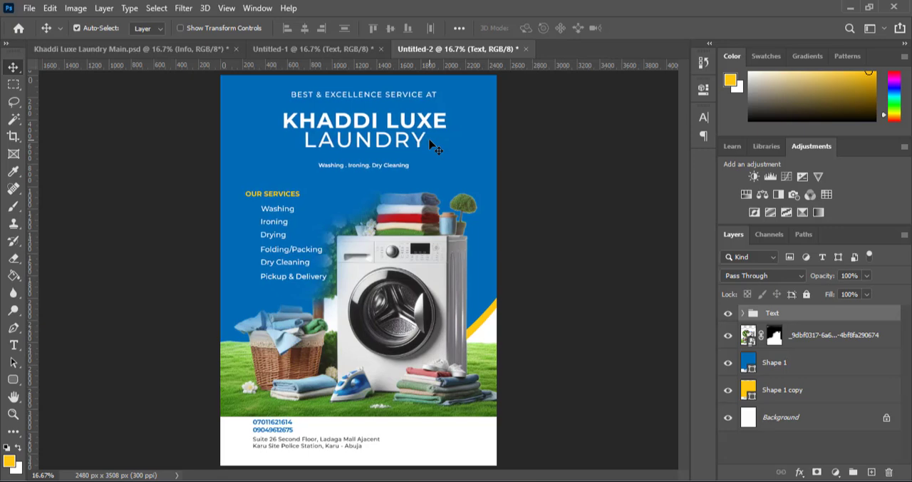
{"action": "key", "text": "shift+Left"}
{"action": "key", "text": "shift+Left"}
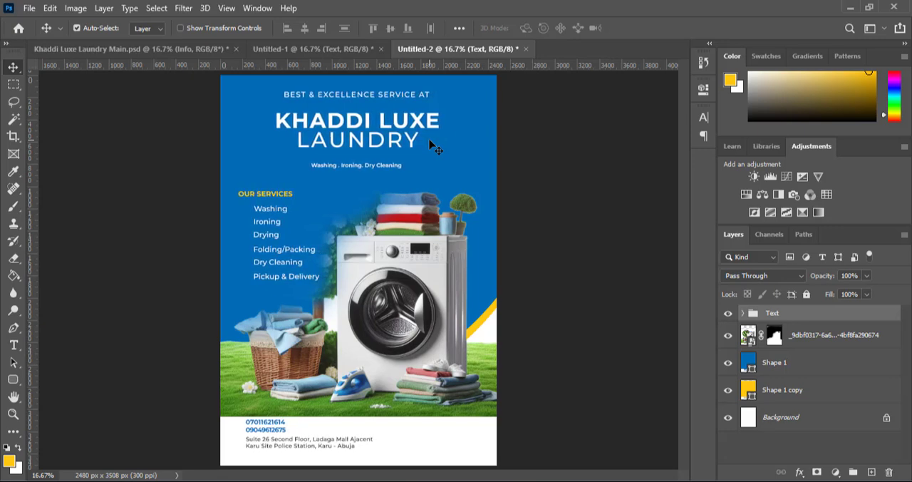
Nudge the Text group down the flyer in large increments to leave more space above the top tagline
{"action": "key", "text": "shift+Down"}
{"action": "key", "text": "shift+Down"}
{"action": "key", "text": "shift+Down"}
{"action": "key", "text": "shift+Down"}
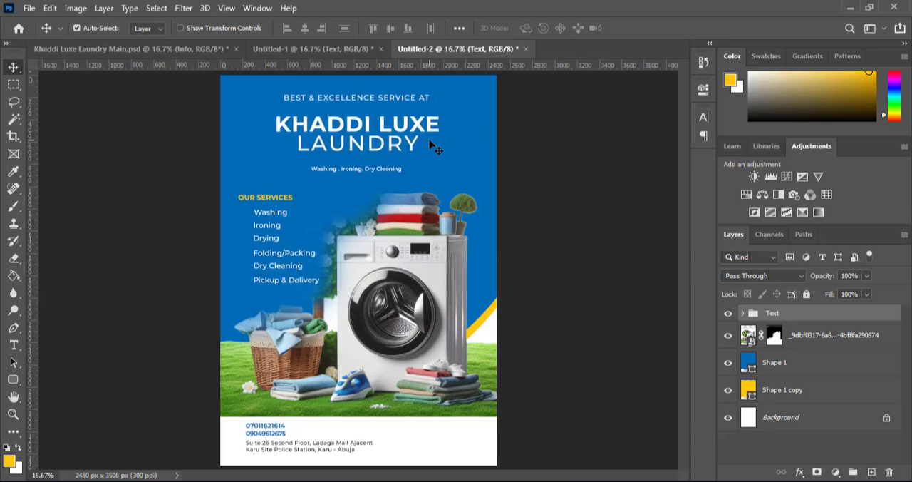
{"action": "key", "text": "shift+Down"}
{"action": "key", "text": "shift+Down"}
{"action": "key", "text": "shift+Down"}
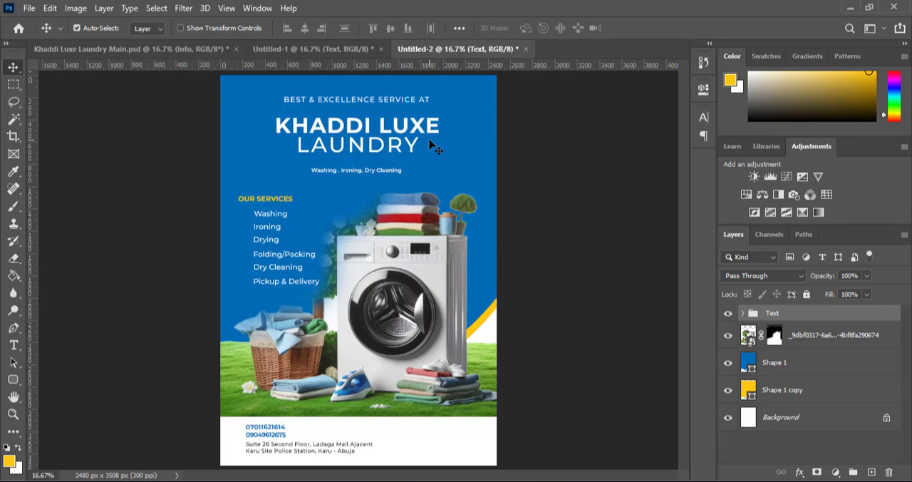
{"action": "key", "text": "shift+Down"}
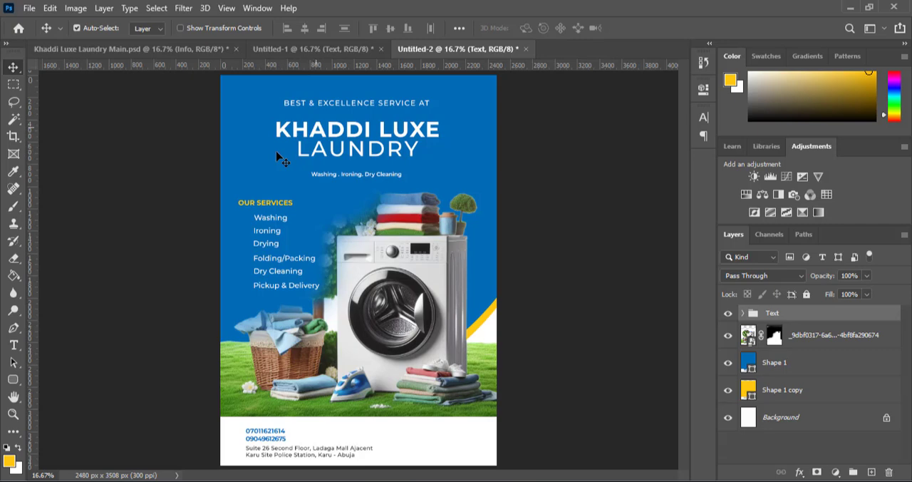
{"action": "left_click", "coordinate": [22, 345]}
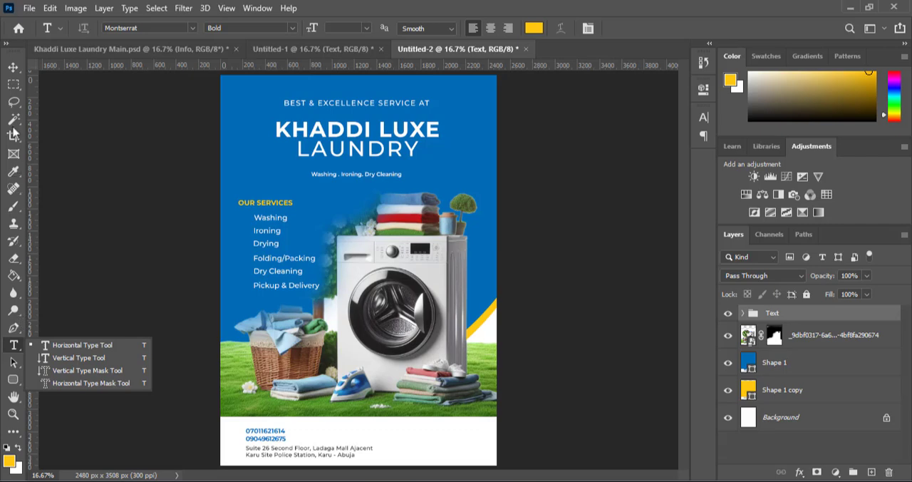
{"action": "left_click", "coordinate": [12, 68]}
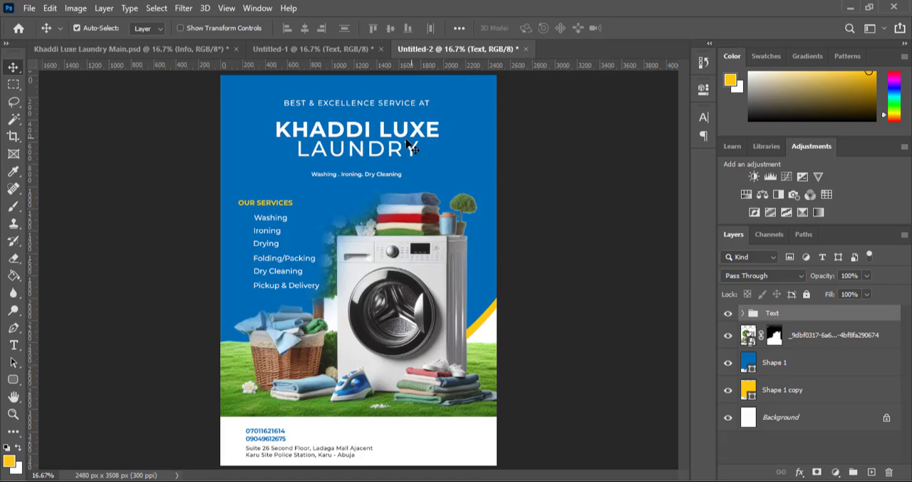
Copy the Our Services check mark group from the Untitled-1 document and paste it above the Text group in Untitled-2
{"action": "left_click", "coordinate": [311, 50]}
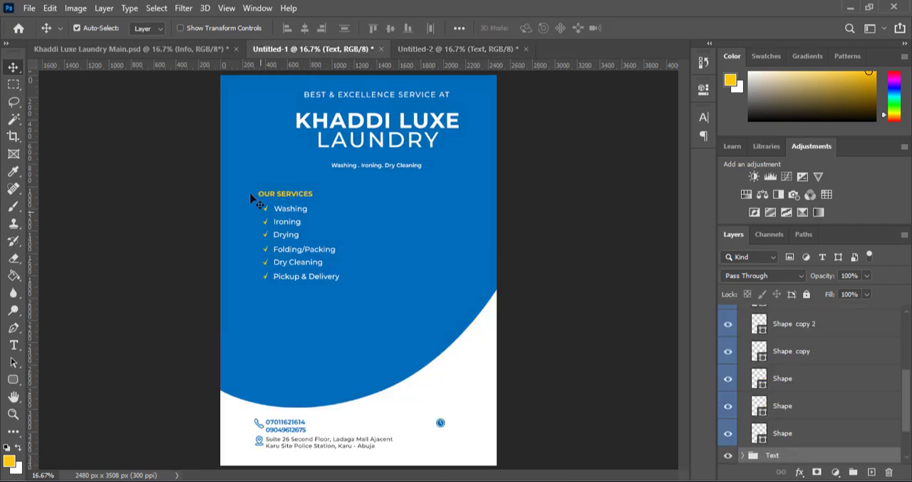
{"action": "scroll", "coordinate": [797, 350], "scroll_direction": "up", "scroll_amount": 3}
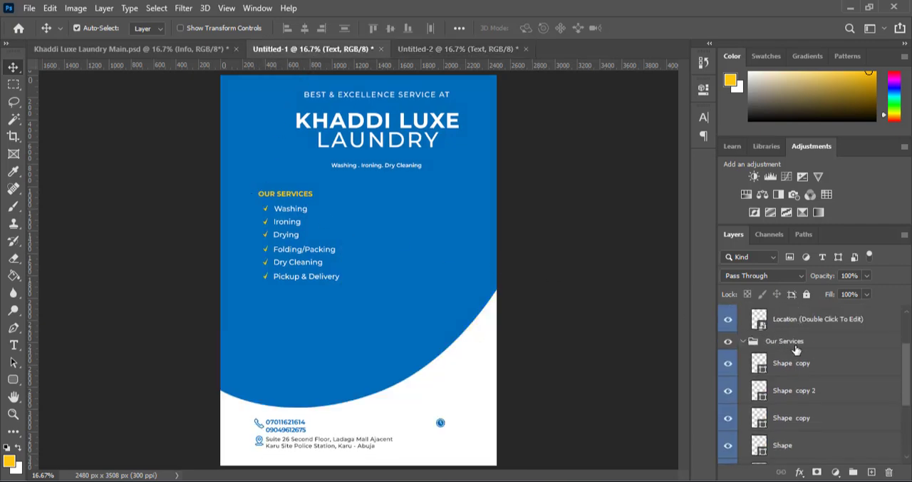
{"action": "scroll", "coordinate": [796, 350], "scroll_direction": "up", "scroll_amount": 2}
{"action": "left_click", "coordinate": [785, 317]}
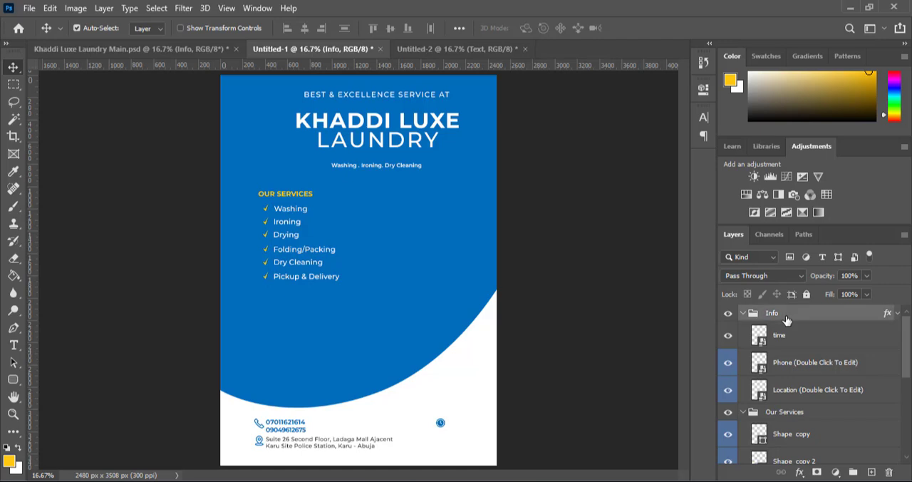
{"action": "scroll", "coordinate": [786, 320], "scroll_direction": "down", "scroll_amount": 3}
{"action": "scroll", "coordinate": [786, 320], "scroll_direction": "up", "scroll_amount": 1}
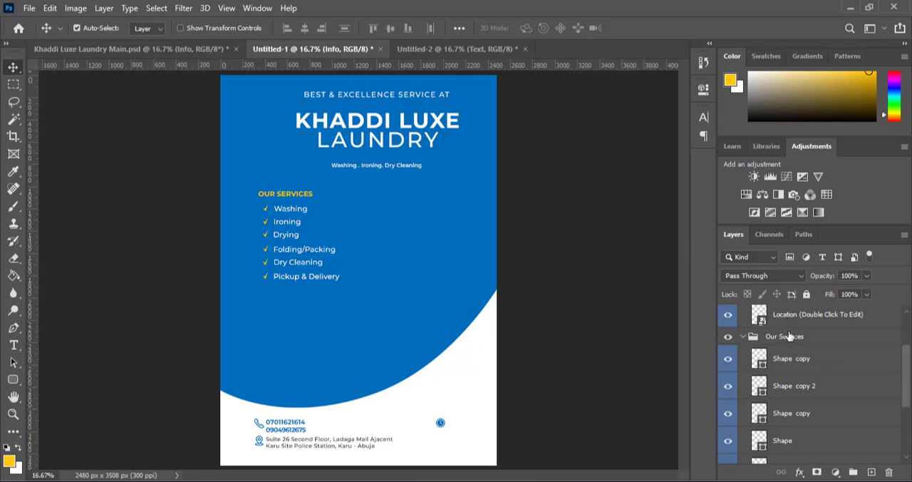
{"action": "left_click", "coordinate": [789, 336]}
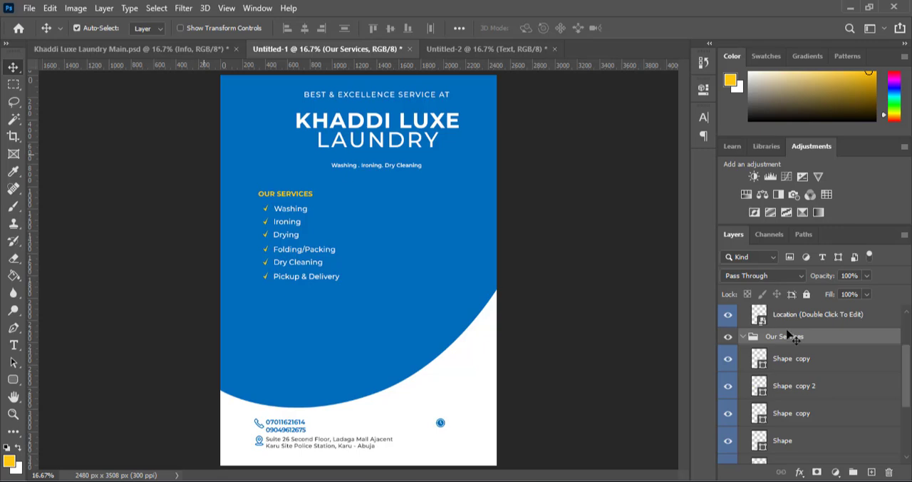
{"action": "key", "text": "ctrl+c"}
{"action": "left_click", "coordinate": [470, 48]}
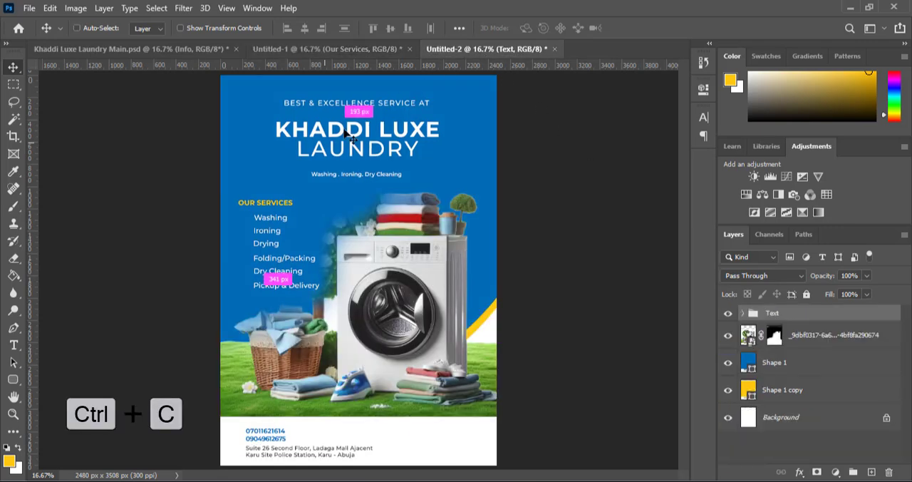
{"action": "key", "text": "ctrl+v"}
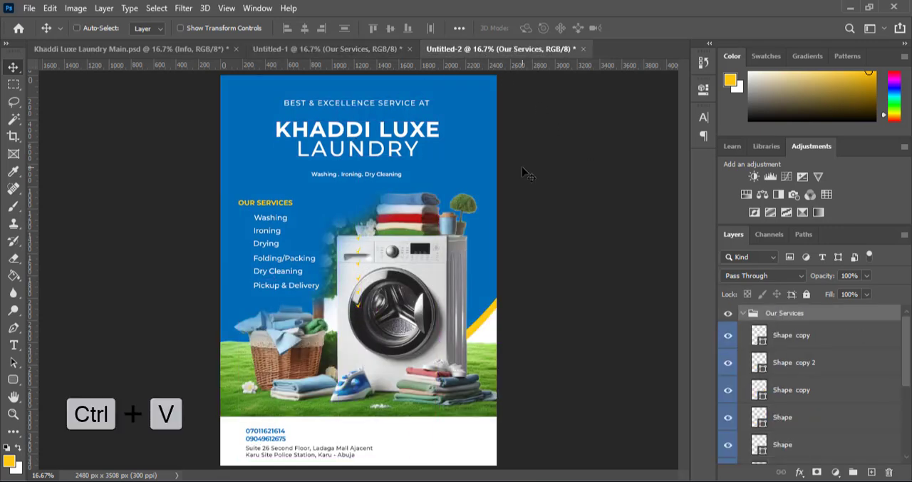
Align the pasted check marks in front of the six listed services and collapse the Our Services group
{"action": "left_click_drag", "start_coordinate": [358, 277], "coordinate": [246, 258]}
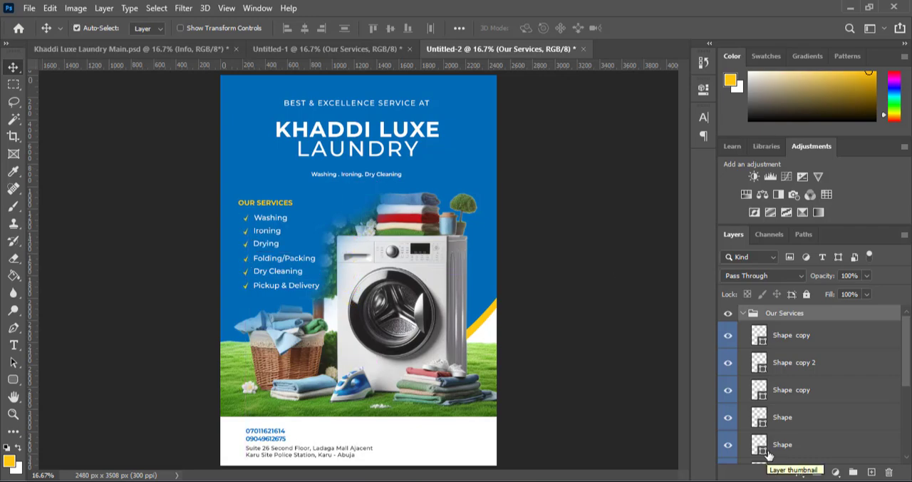
{"action": "scroll", "coordinate": [784, 413], "scroll_direction": "down", "scroll_amount": 3}
{"action": "scroll", "coordinate": [784, 413], "scroll_direction": "up", "scroll_amount": 3}
{"action": "left_click", "coordinate": [743, 313]}
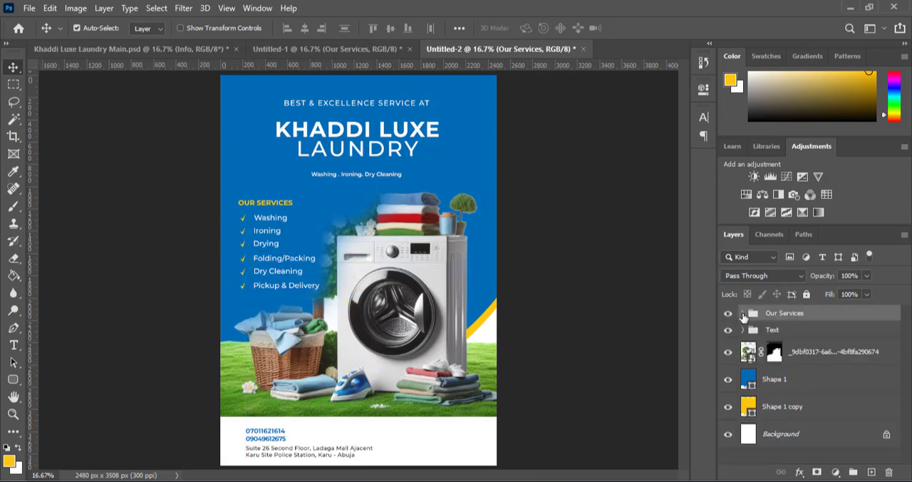
Copy the Info icon group from the Untitled-1 document and paste it directly above the Text group in Untitled-2
{"action": "left_click", "coordinate": [773, 330]}
{"action": "left_click", "coordinate": [321, 49]}
{"action": "left_click", "coordinate": [799, 313]}
{"action": "key", "text": "ctrl+c"}
{"action": "left_click", "coordinate": [459, 49]}
{"action": "key", "text": "ctrl+v"}
Move the pasted Info icons into the white footer so the phone and location icons sit beside their contact lines
{"action": "left_click_drag", "start_coordinate": [561, 293], "coordinate": [527, 464]}
{"action": "key", "text": "shift+Down"}
{"action": "key", "text": "shift+Down"}
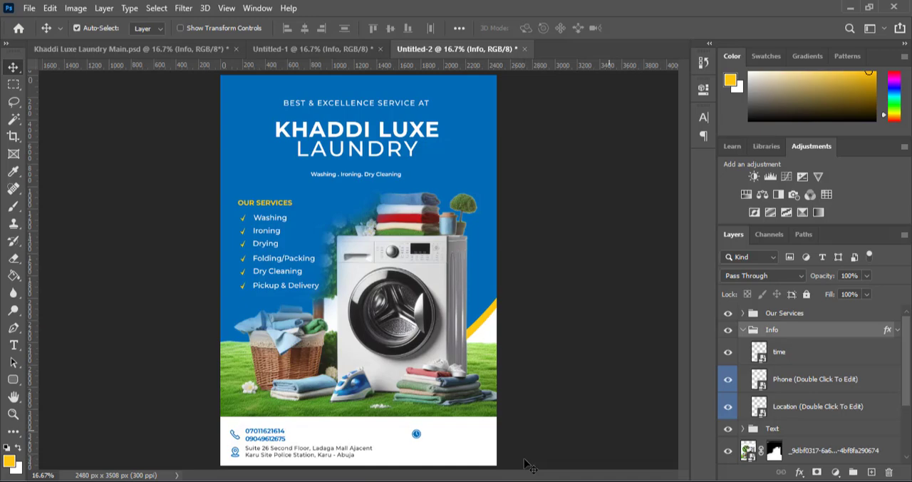
Copy the Monday -Saturday text from Khaddi Luxe Laundry Main.psd into Untitled-2 and place it beside the footer's clock icon
{"action": "left_click", "coordinate": [118, 50]}
{"action": "left_click", "coordinate": [456, 433]}
{"action": "key", "text": "ctrl+c"}
{"action": "left_click", "coordinate": [467, 49]}
{"action": "key", "text": "ctrl+v"}
{"action": "left_click_drag", "start_coordinate": [516, 275], "coordinate": [615, 438]}
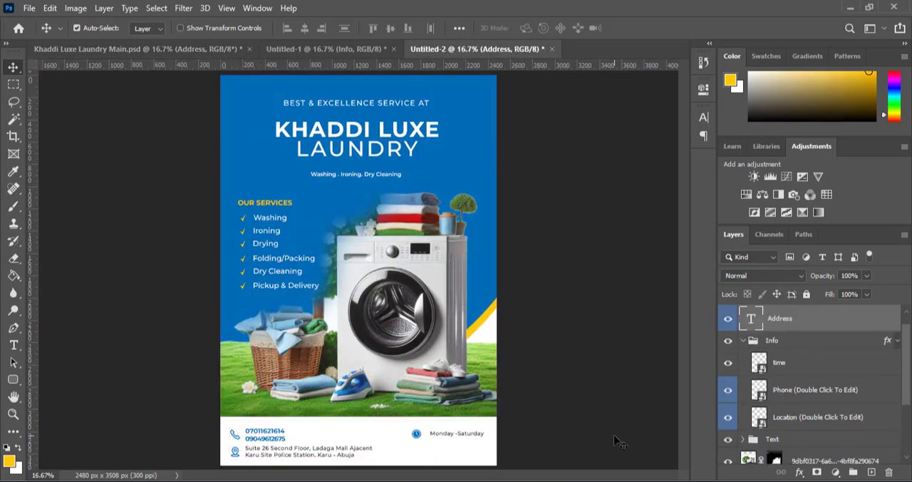